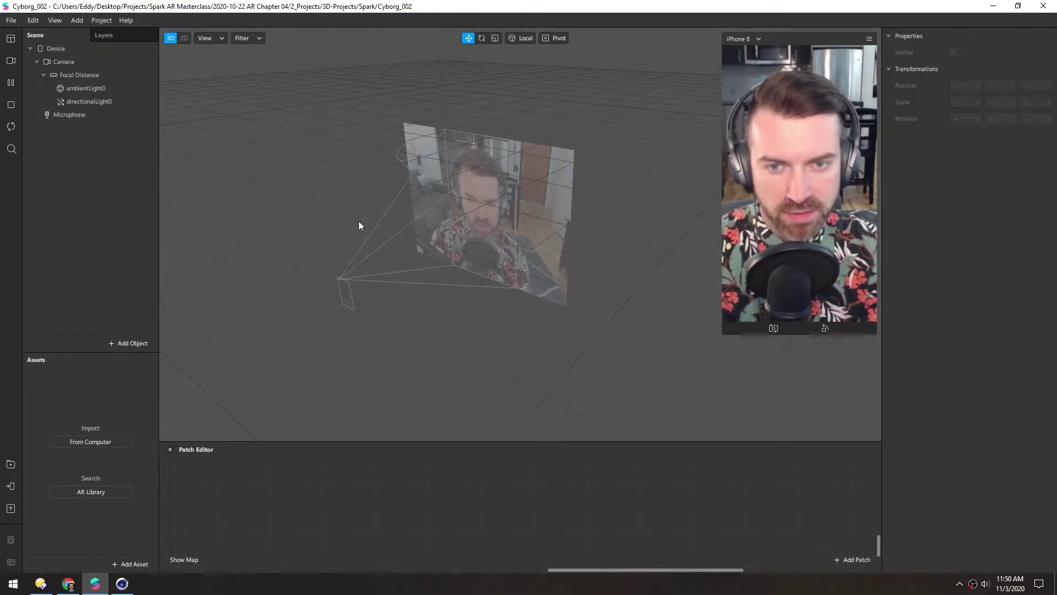
Add a rectangle inside a new canvas from the Scene panel.
right_click(60, 181)
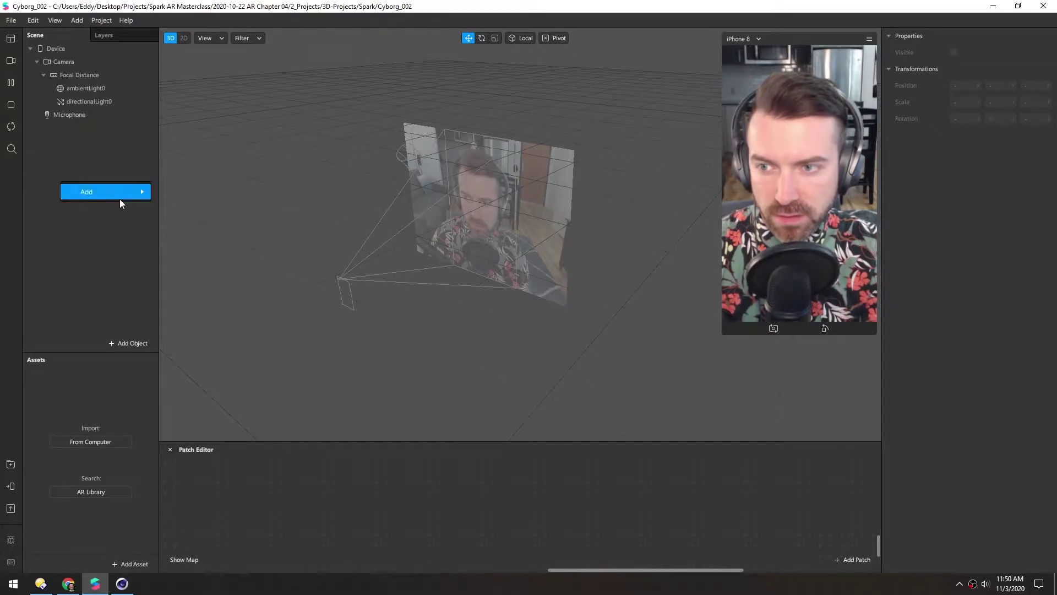
mouse_move(120, 193)
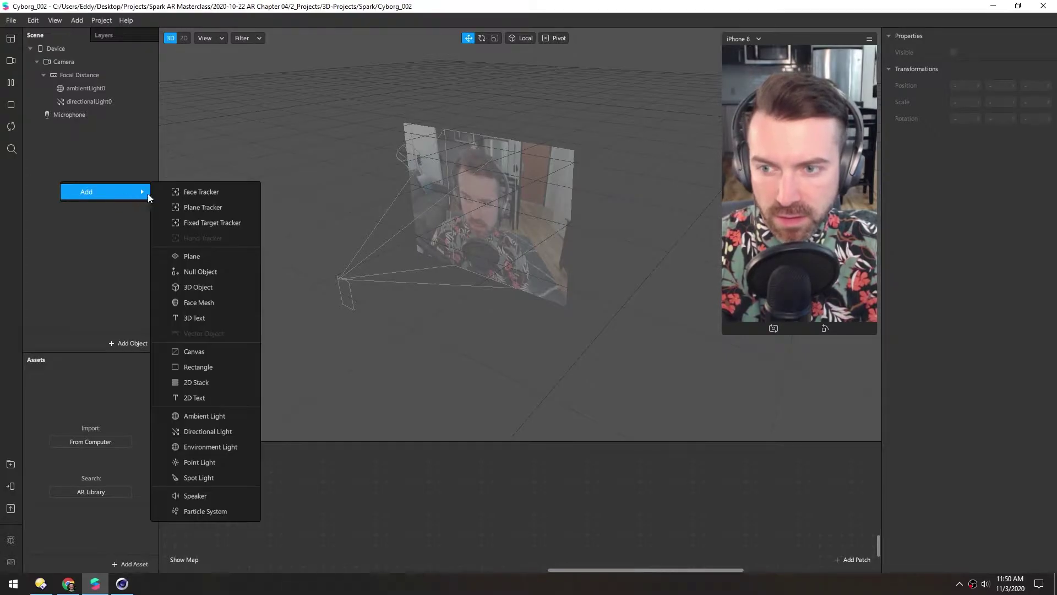
left_click(201, 367)
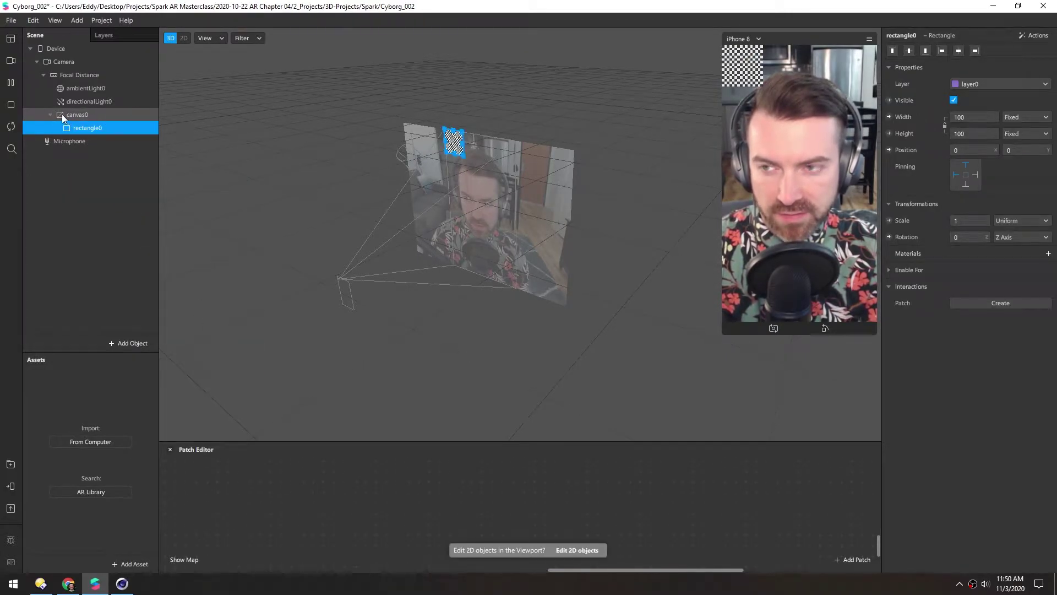
Rename the canvas to canvasUser and the rectangle to user.
double_click(78, 114)
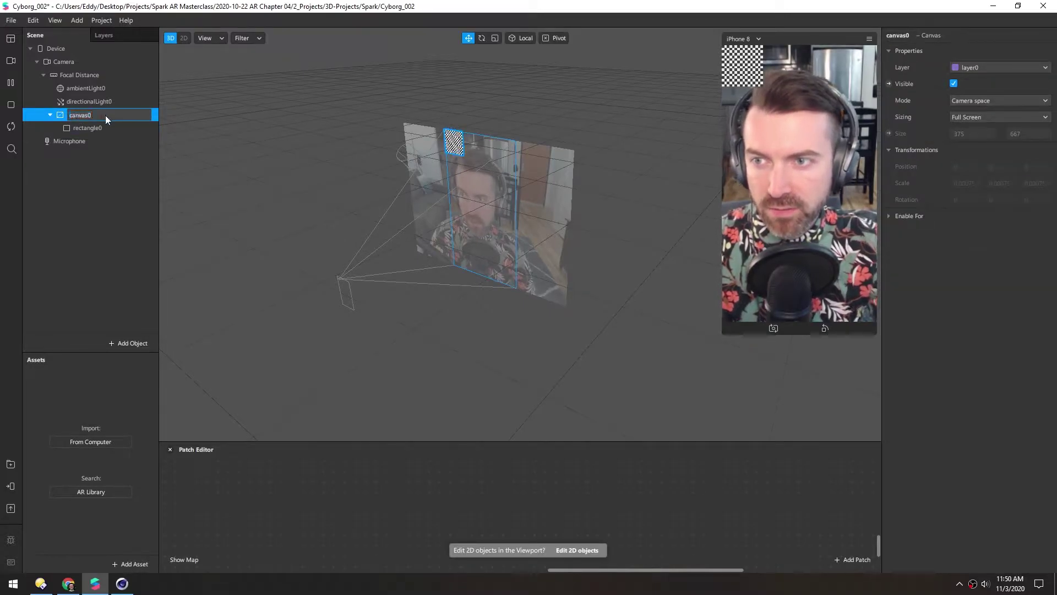
type("canvasUser")
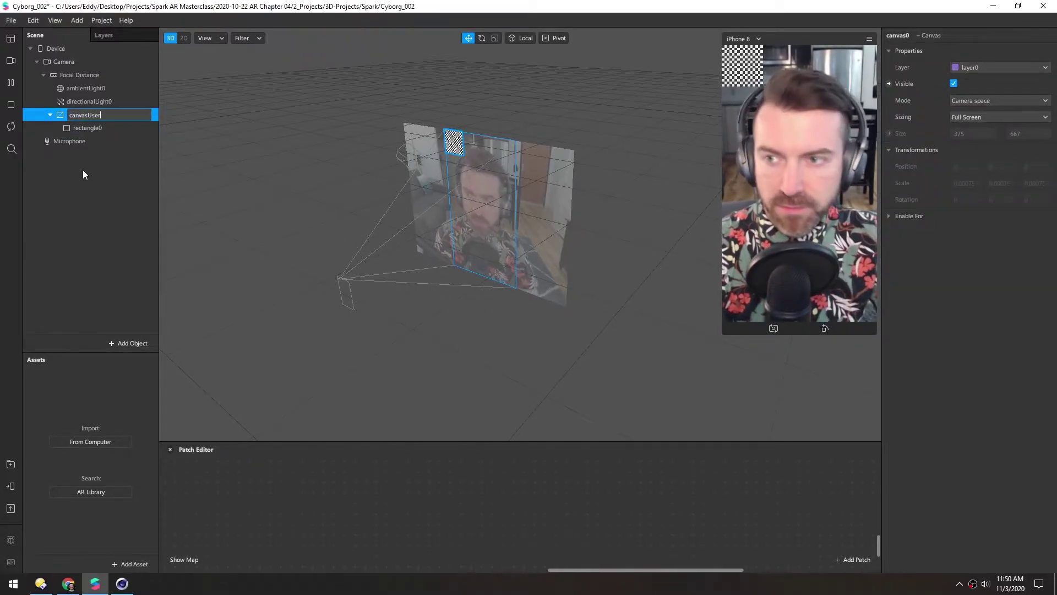
key("Tab")
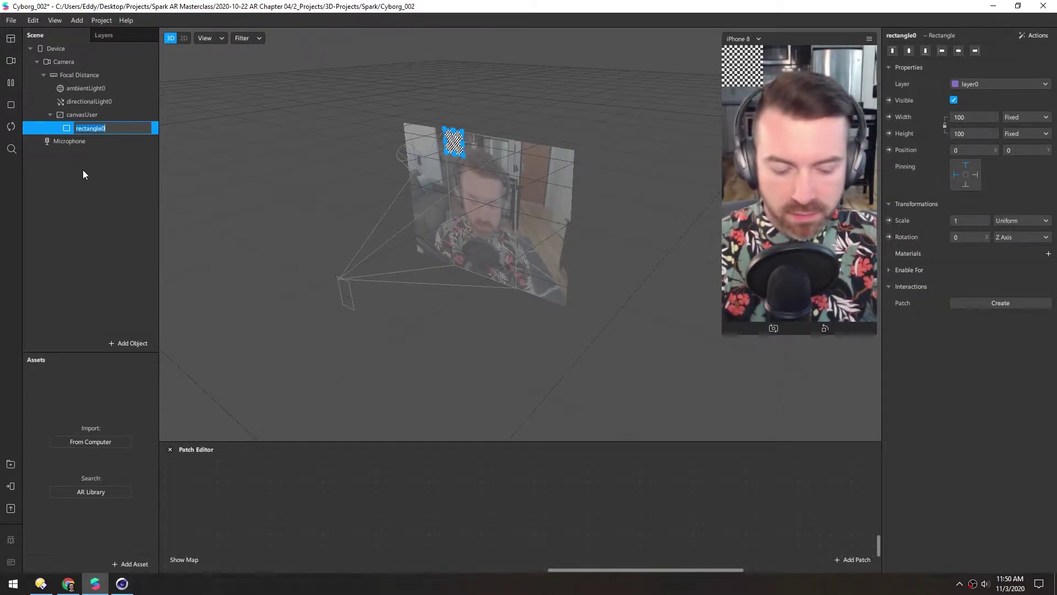
type("user")
key("Return")
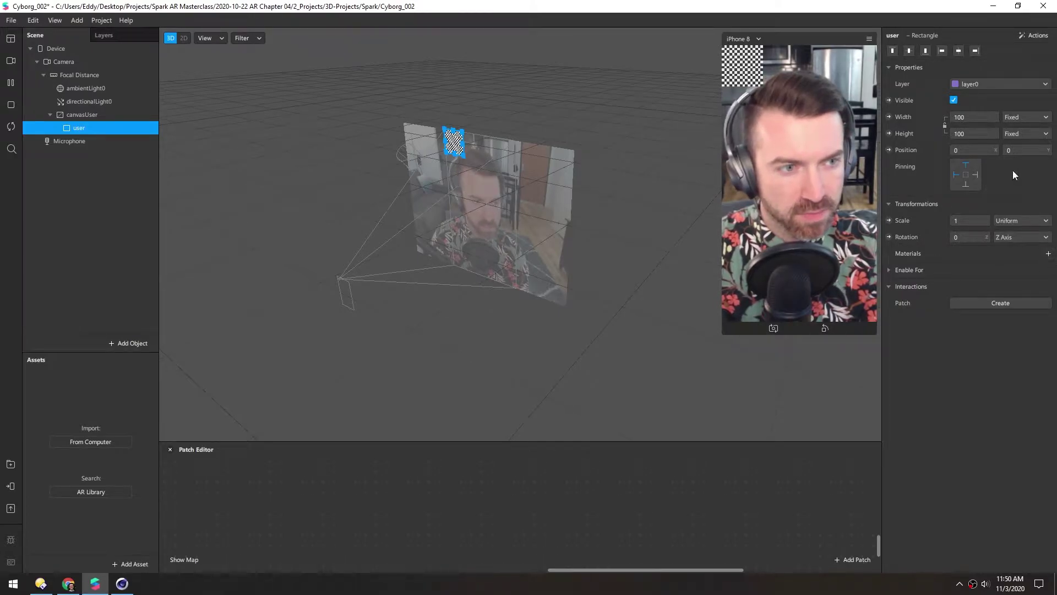
Set the user rectangle's Width and Height to Fill and give it a new material.
left_click(965, 135)
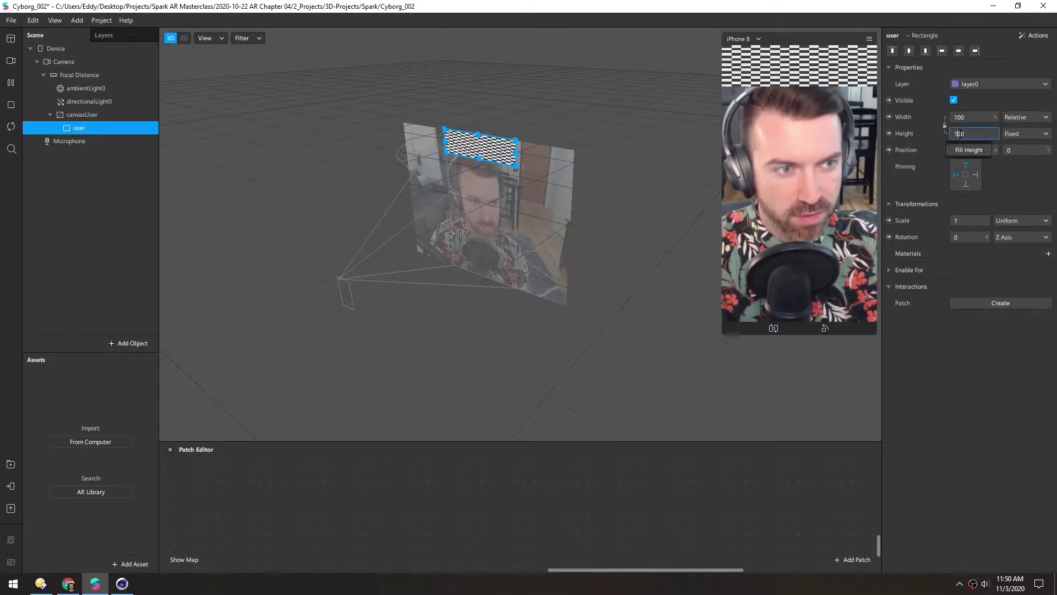
left_click(964, 149)
left_click(1048, 254)
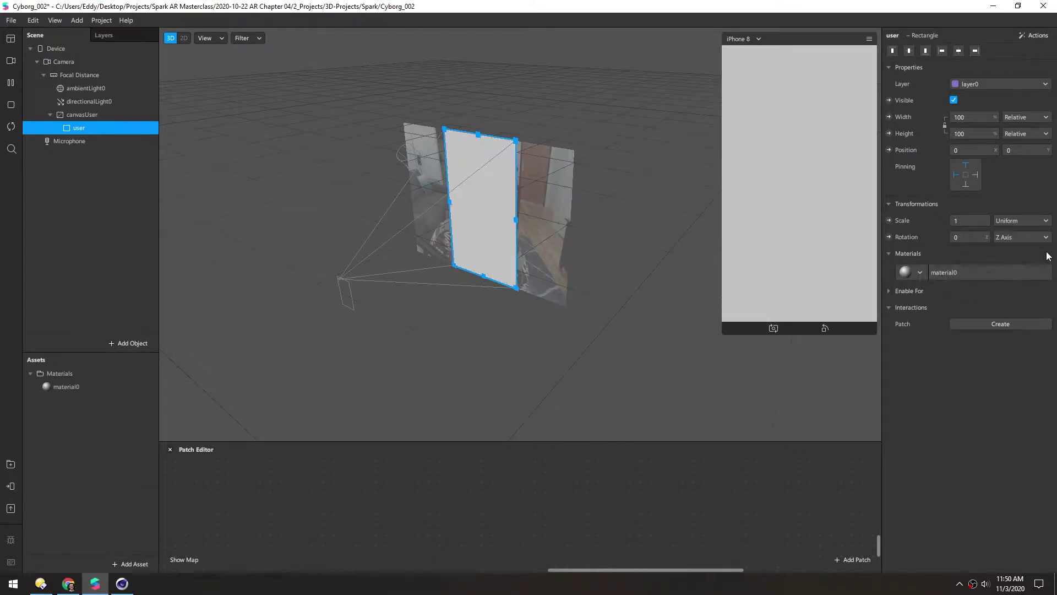
left_click(945, 270)
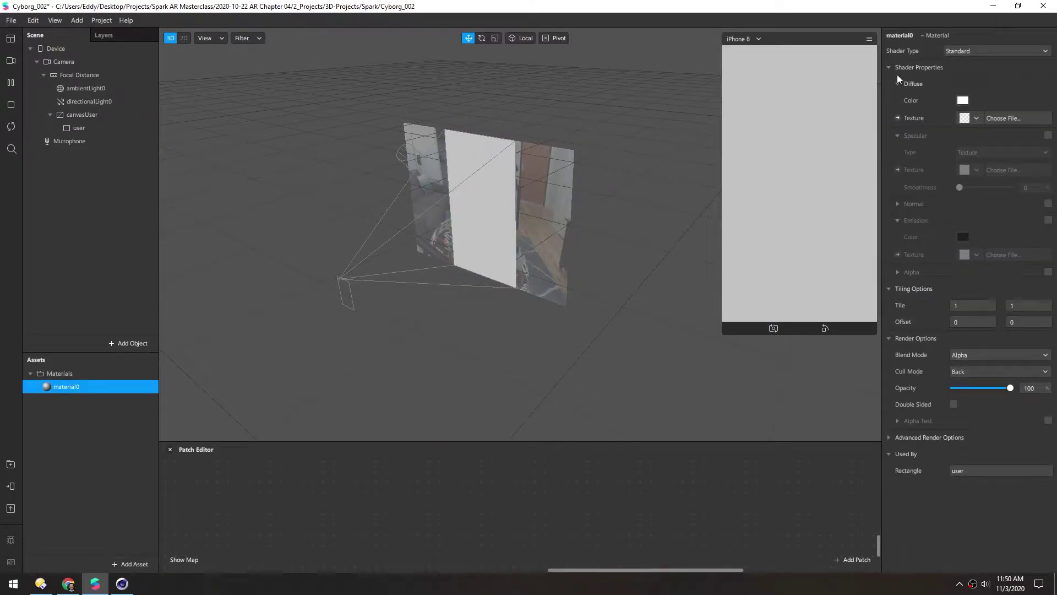
Rename the material to mat_user and set its Shader Type to Flat.
double_click(896, 37)
type("mat")
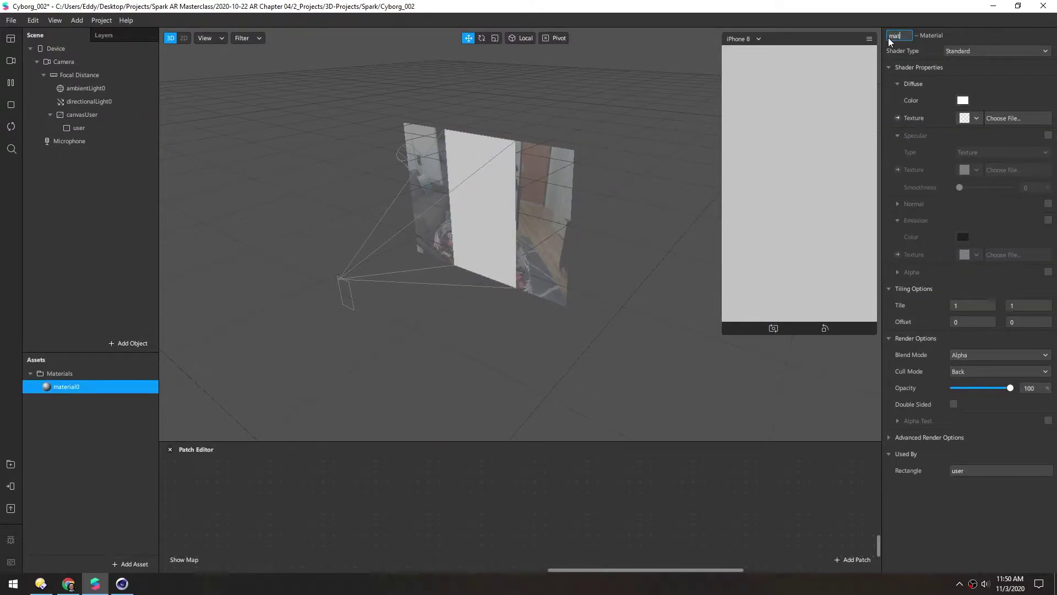
type("_user")
key("Return")
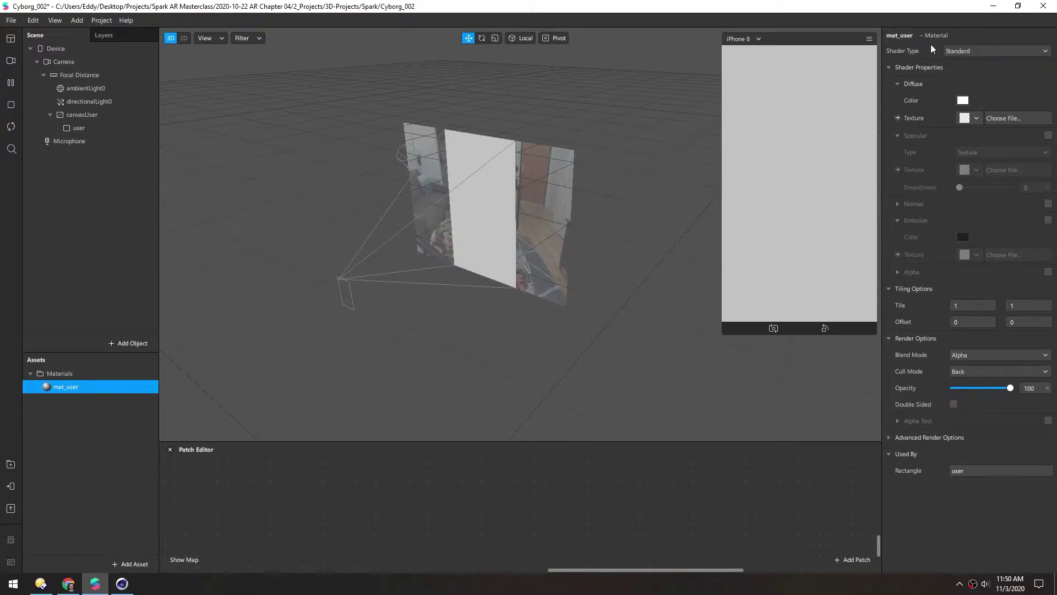
left_click(964, 51)
left_click(966, 53)
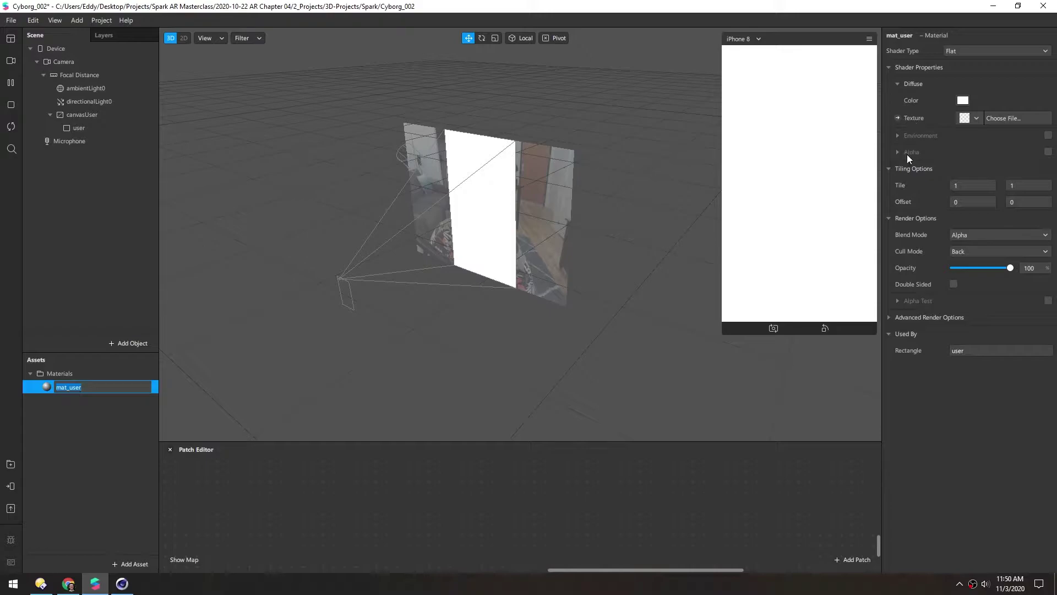
Add camera texture extraction (cameraTexture0) and a Person segmentation mask texture to the Camera.
left_click(55, 59)
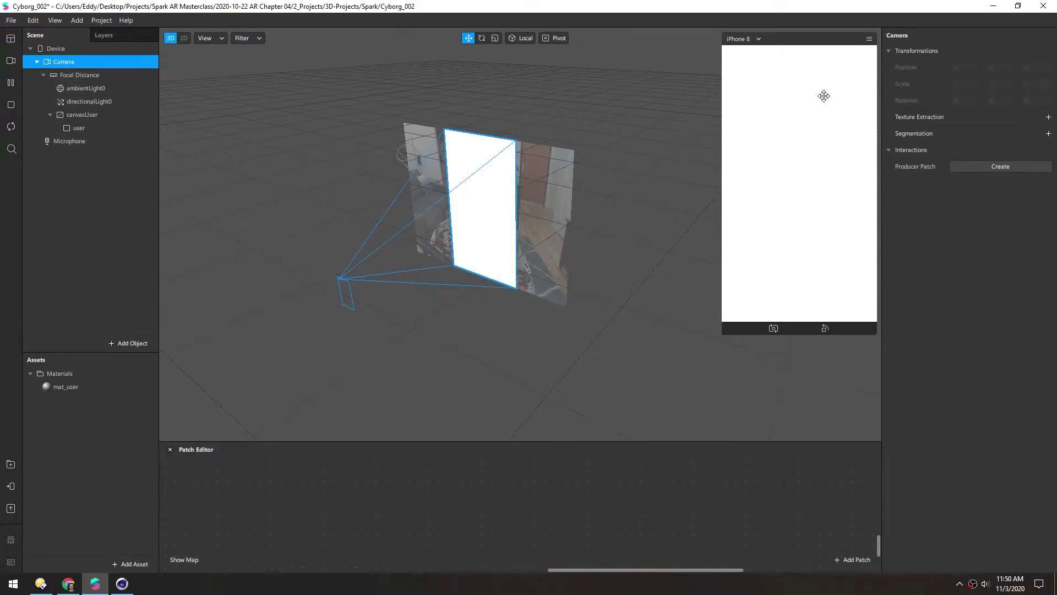
left_click(1049, 116)
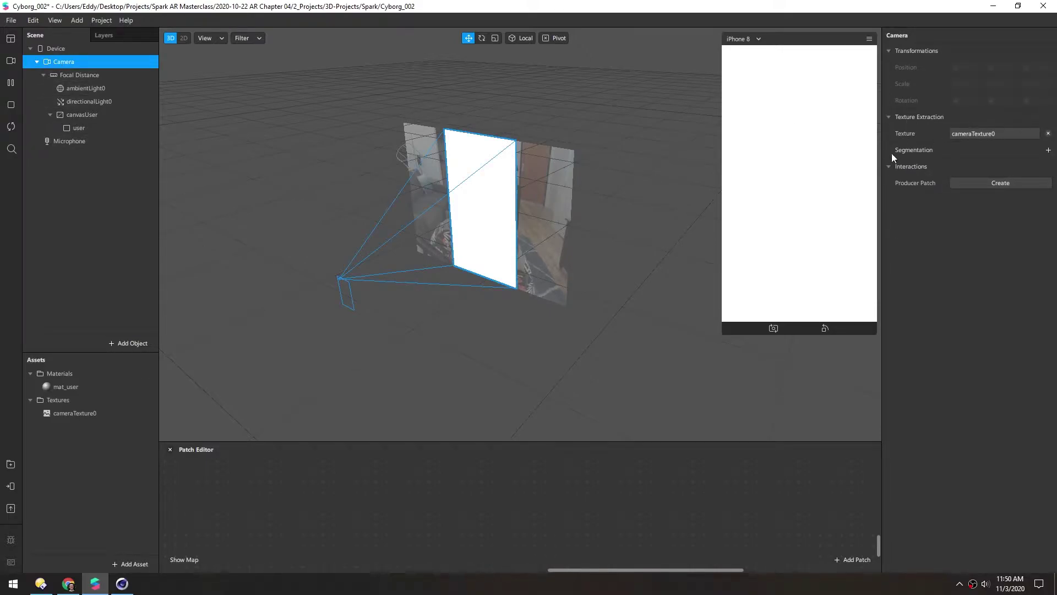
left_click(1048, 150)
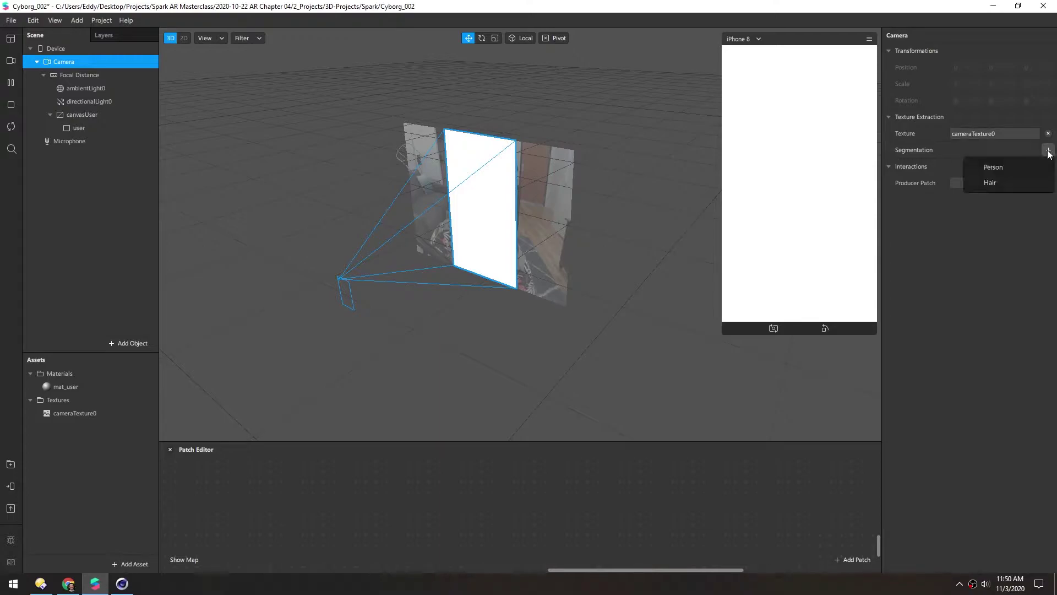
left_click(992, 167)
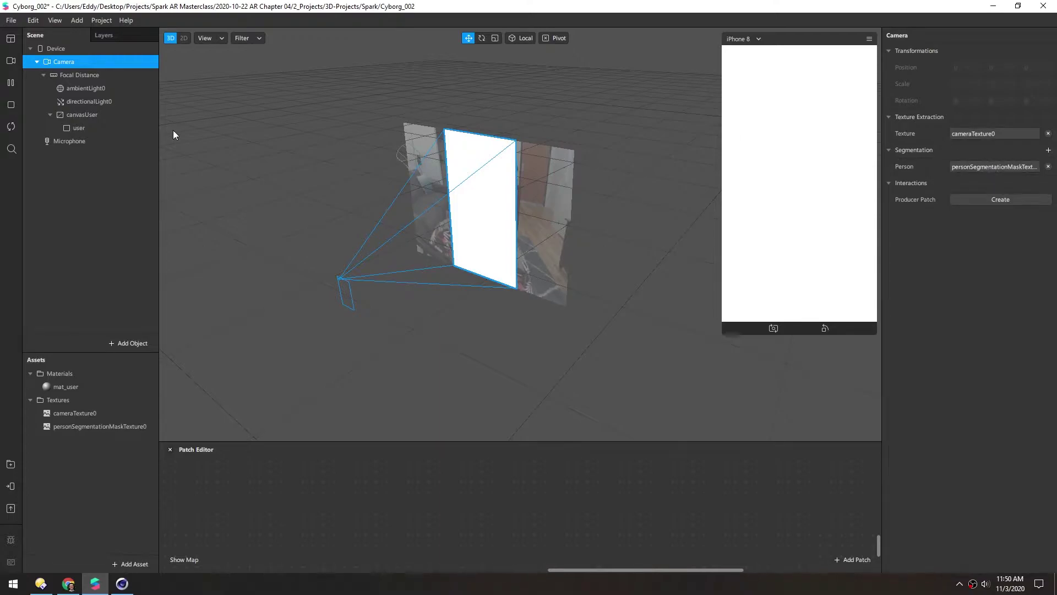
Set mat_user's diffuse texture to cameraTexture0 and its alpha texture to personSegmentationMaskTexture0.
left_click(48, 388)
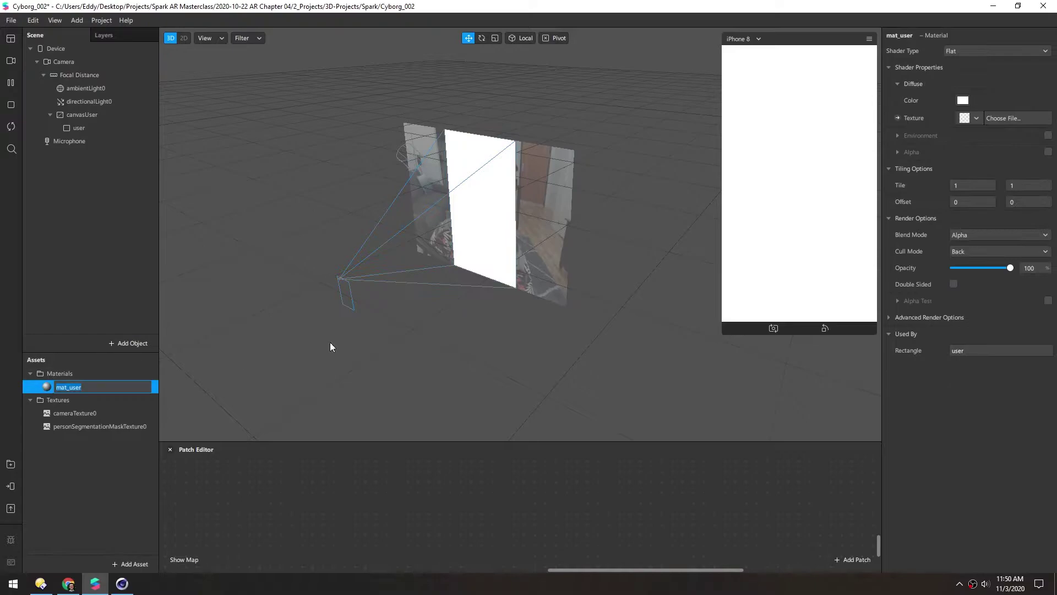
left_click(978, 115)
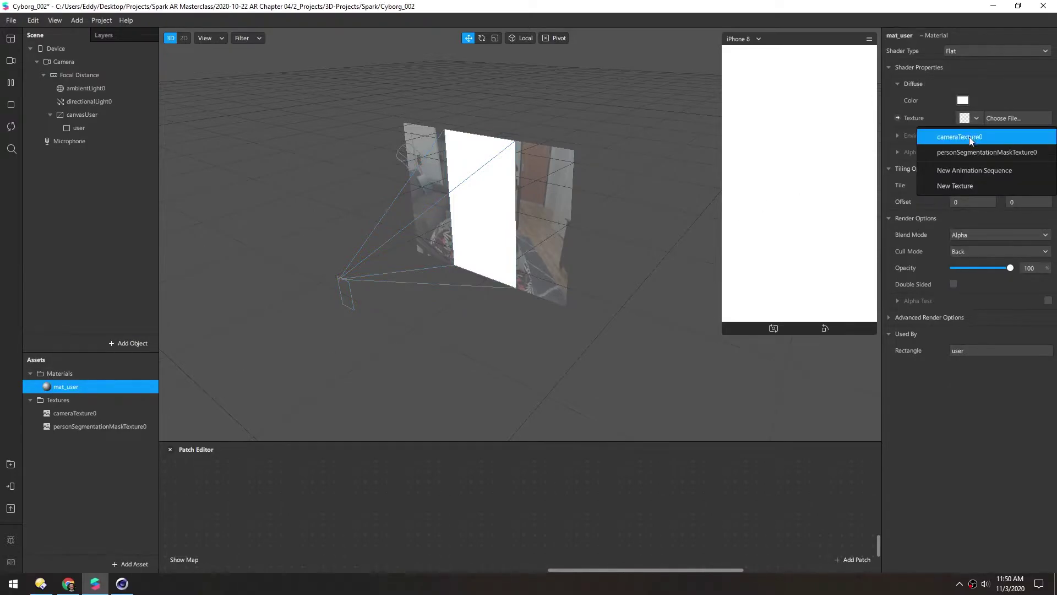
left_click(969, 136)
left_click(898, 152)
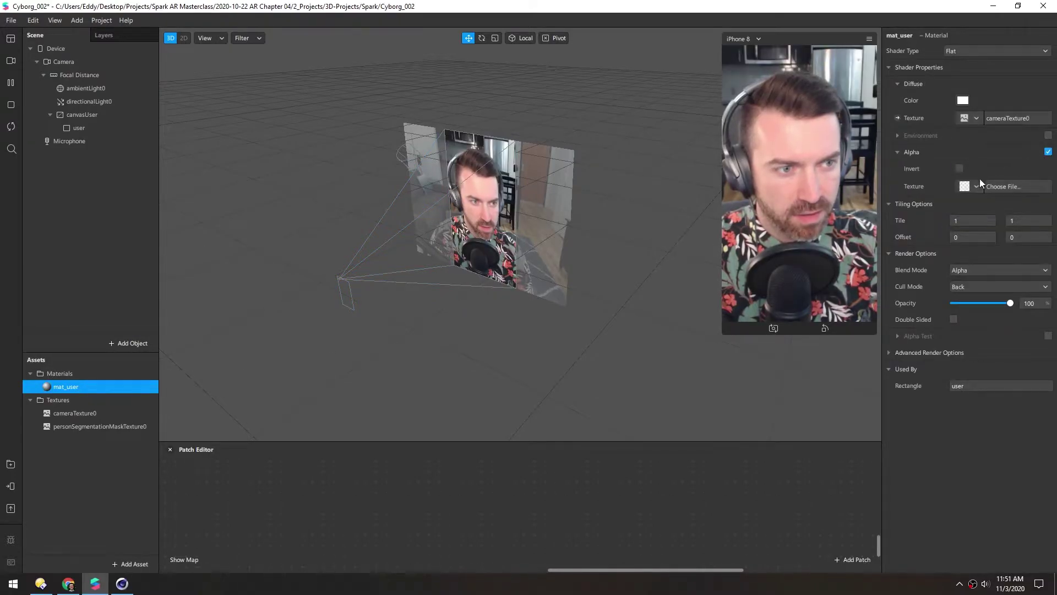
left_click(963, 186)
left_click(968, 218)
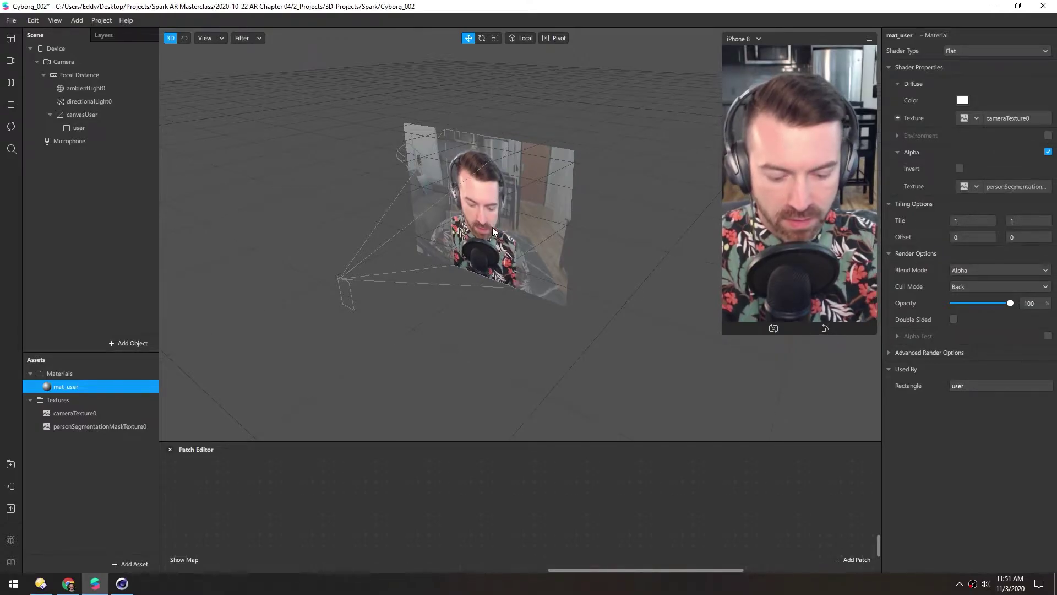
Orbit the viewport to inspect the segmented user plane, nudging the user rectangle's position.
scroll(639, 167, "up", 4)
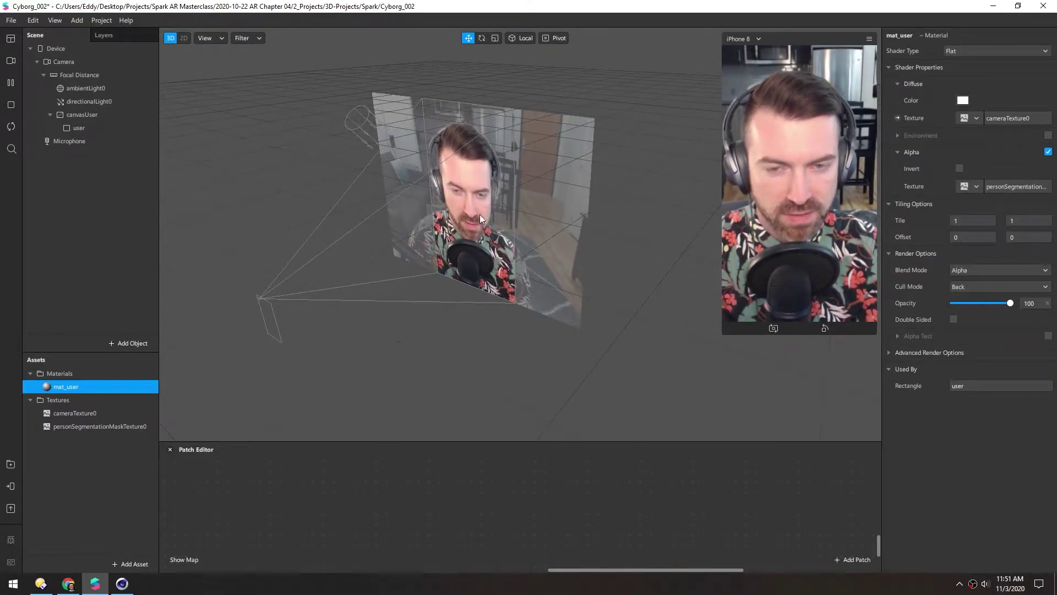
left_click_drag(480, 213, 514, 190, "alt")
right_click_drag(514, 190, 481, 129)
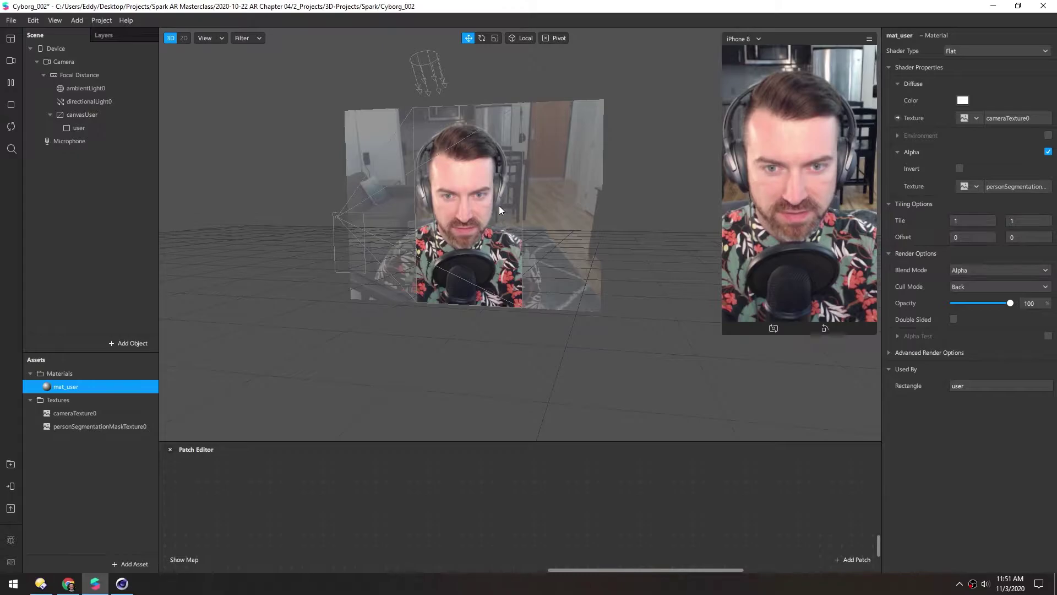
right_click_drag(405, 266, 462, 239)
left_click(461, 242)
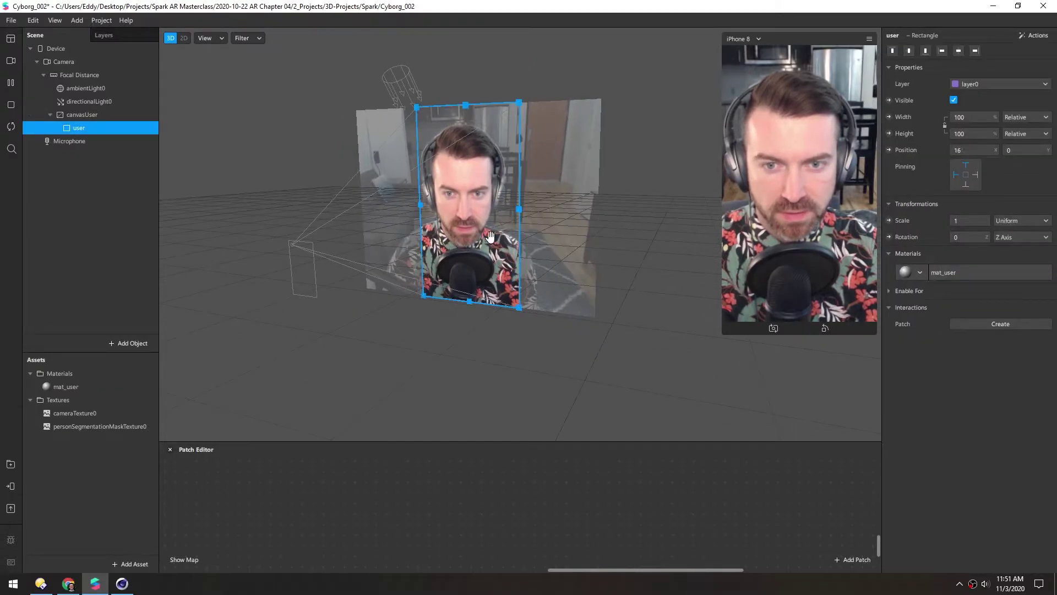
left_click_drag(462, 242, 440, 258)
left_click(76, 208)
right_click_drag(461, 240, 457, 209)
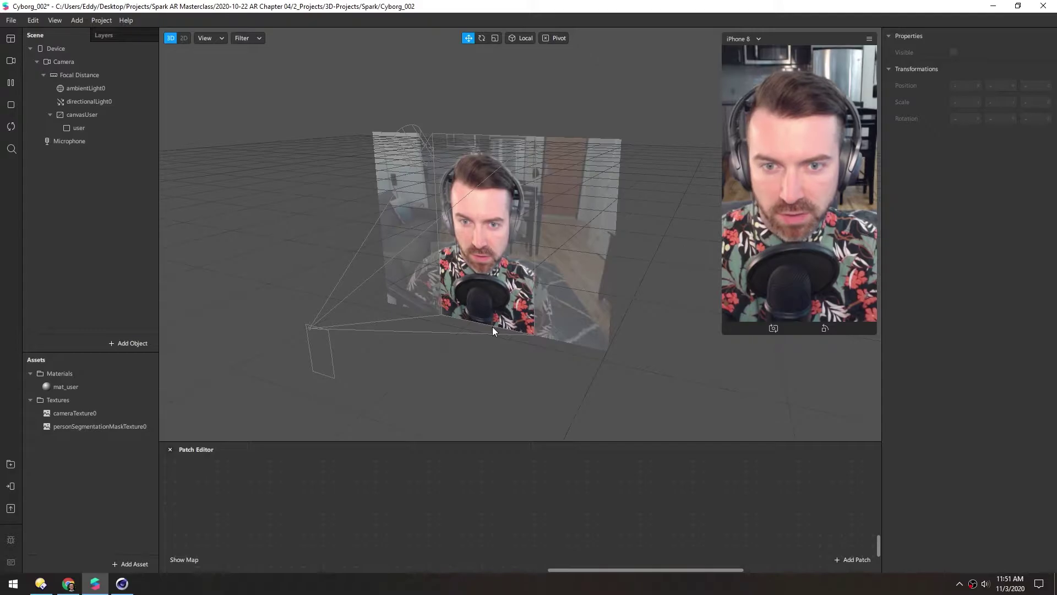
Drag tex_backgroundHallway002.jpg from Directory Opus into Cinema 4D's Material Manager as a new material.
left_click(122, 583)
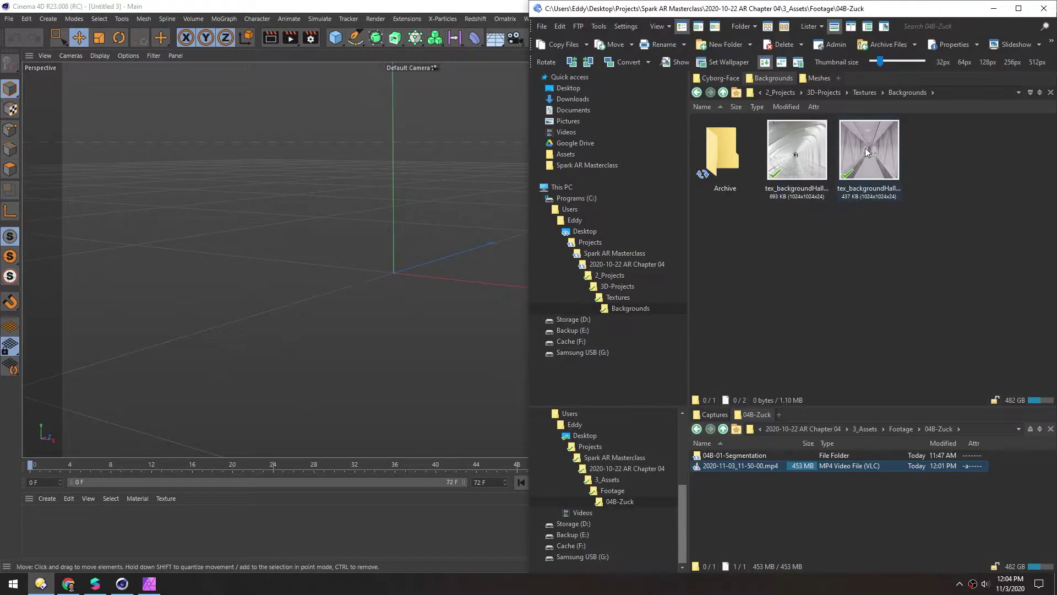
left_click_drag(860, 153, 289, 521)
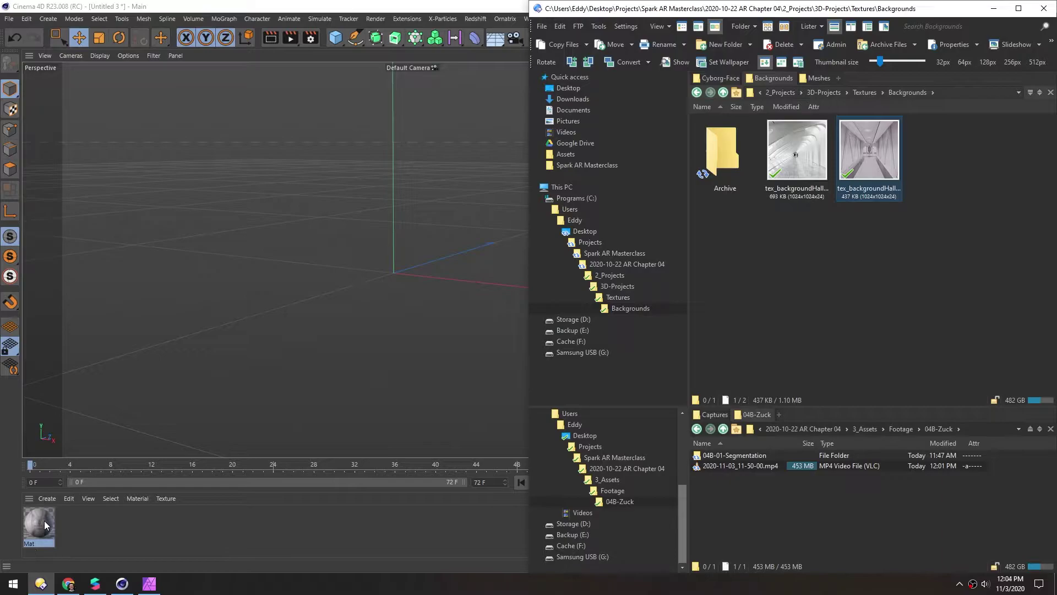
Add a polygon plane to the scene, oriented upright facing -Z.
left_click(125, 526)
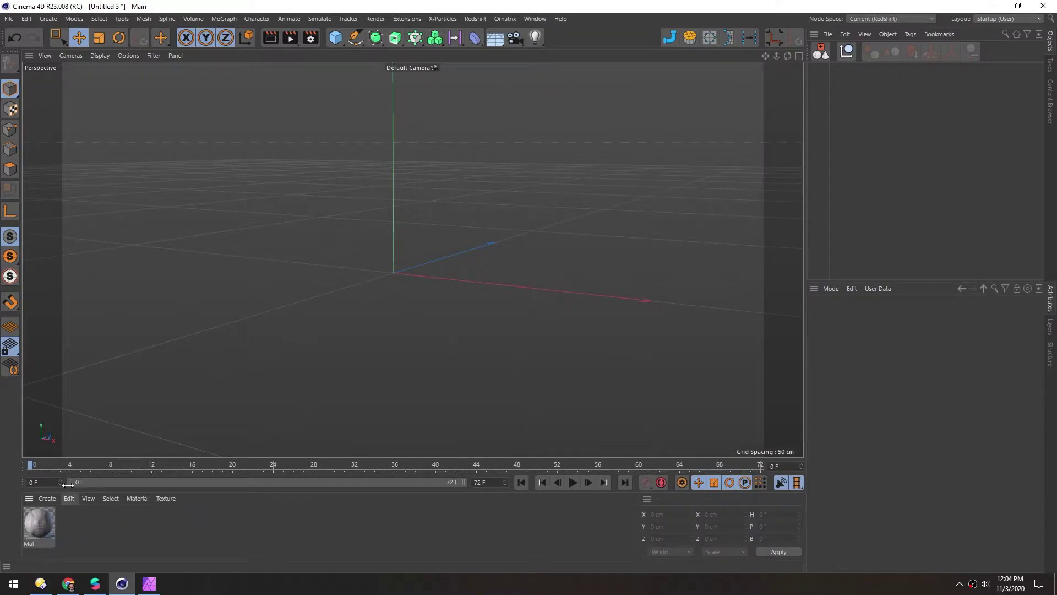
left_click(335, 37)
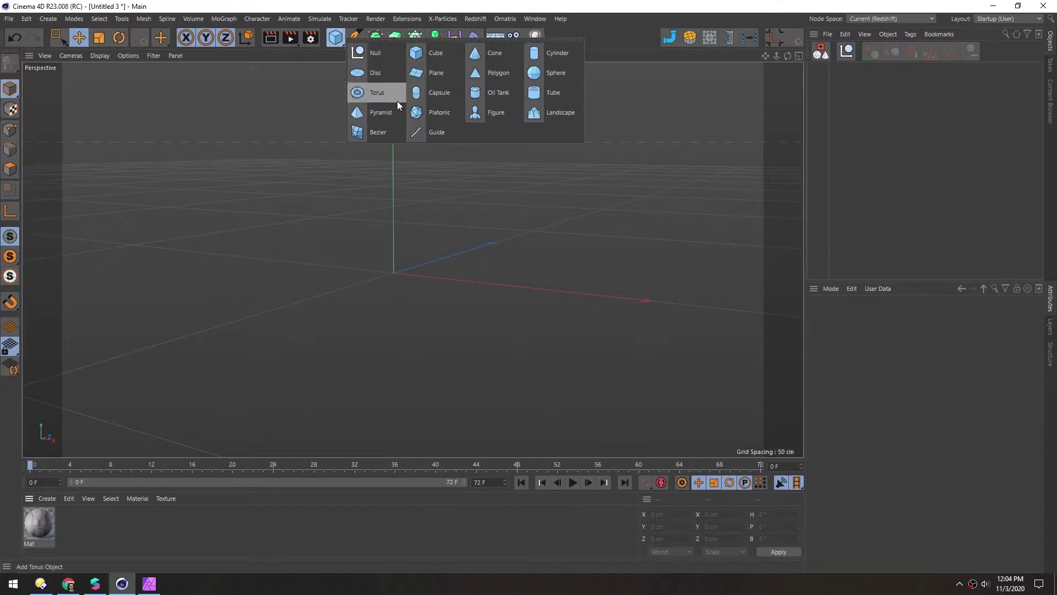
left_click(475, 75)
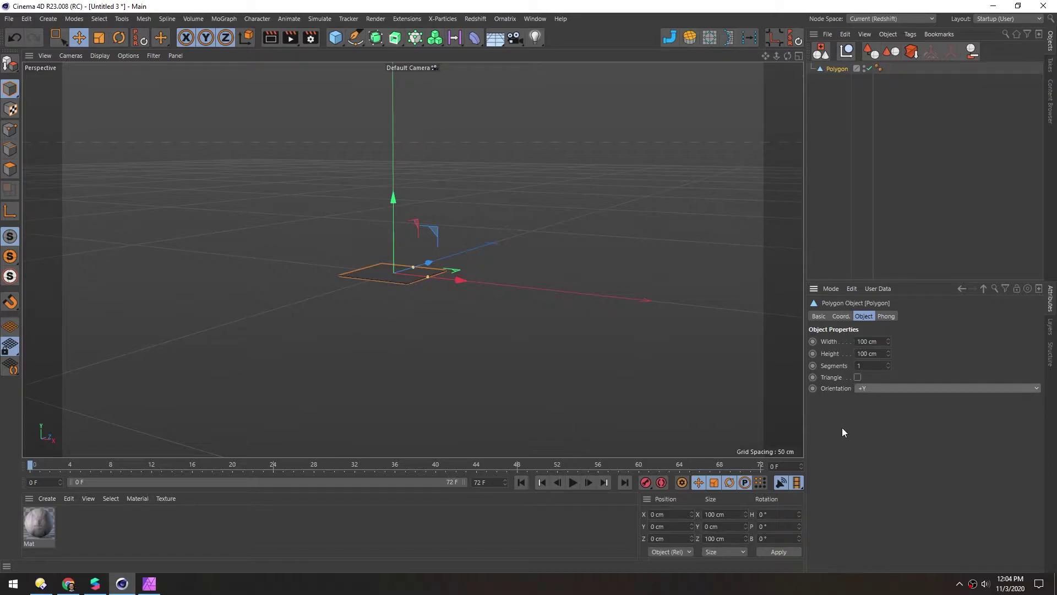
left_click(862, 388)
left_click(867, 463)
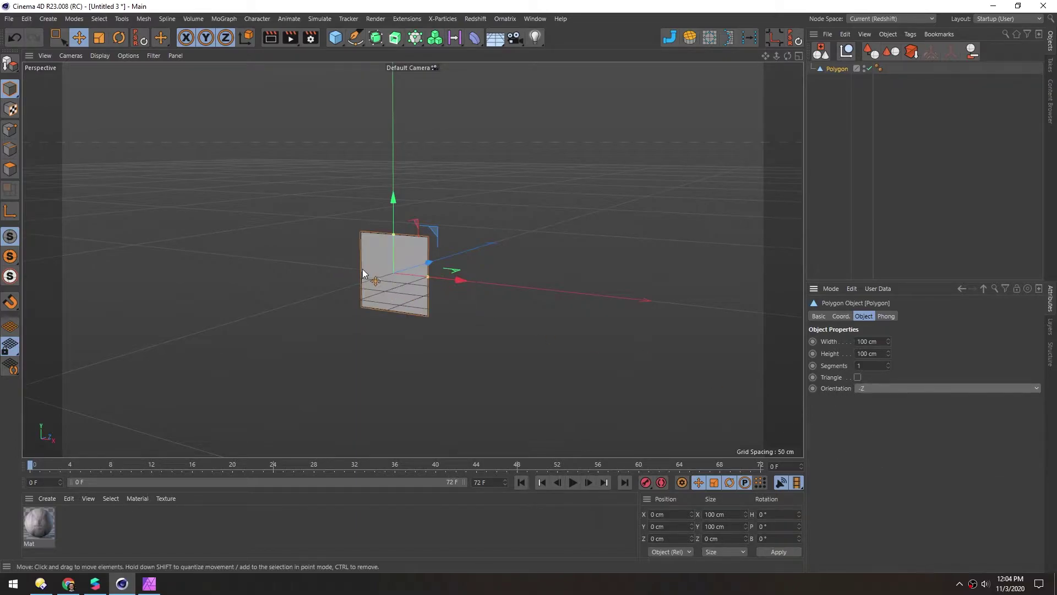
scroll(431, 249, "up", 6)
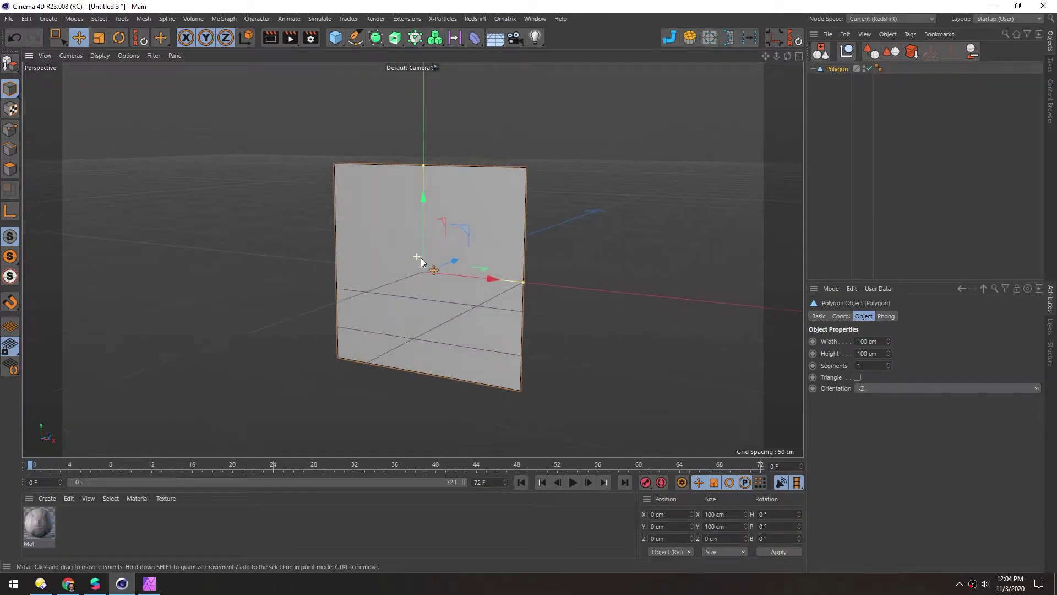
scroll(421, 257, "up", 2)
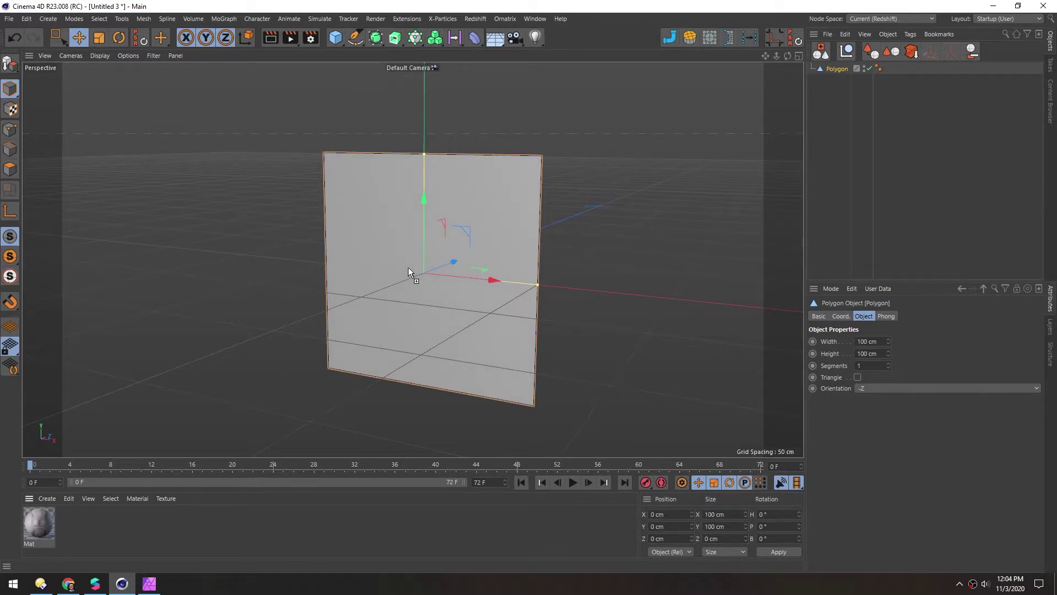
Apply the hallway Mat material to the plane with a 1024x1024 (4 MB) texture preview size.
left_click_drag(408, 269, 408, 270)
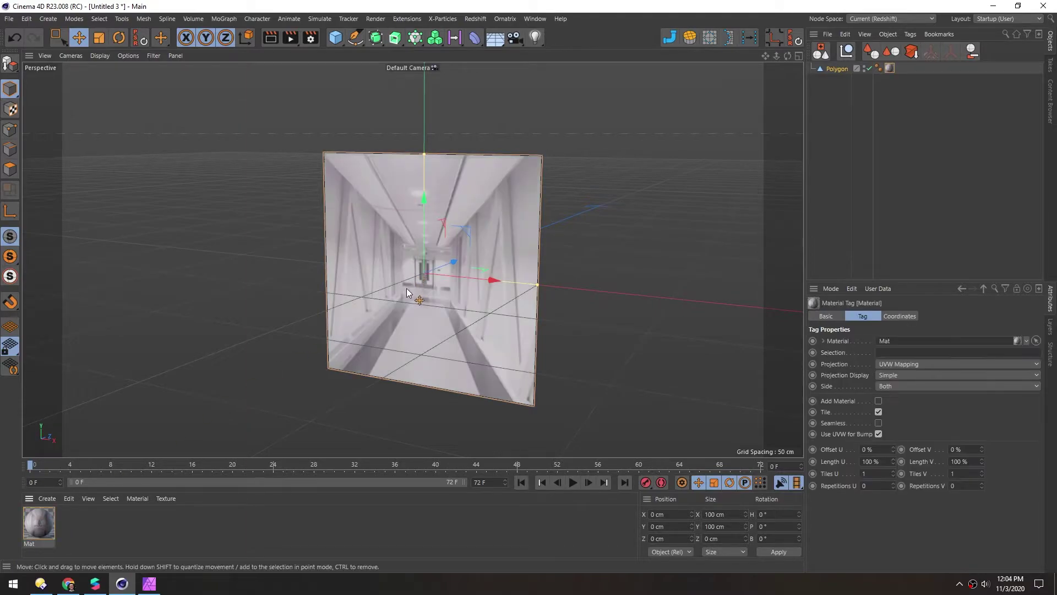
scroll(419, 269, "up", 3)
scroll(419, 269, "up", 3)
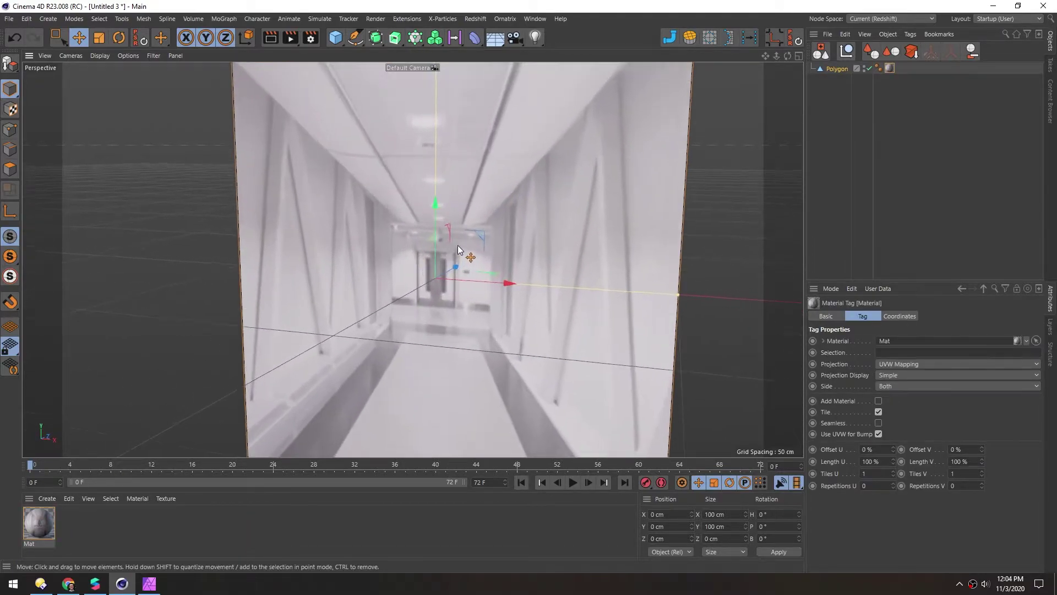
left_click(889, 68)
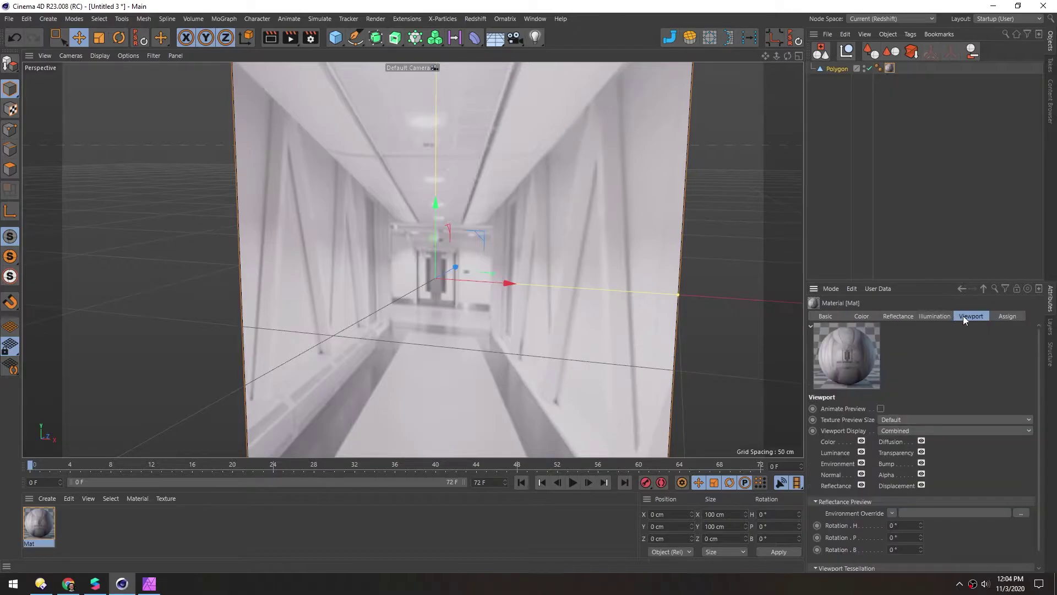
left_click(903, 420)
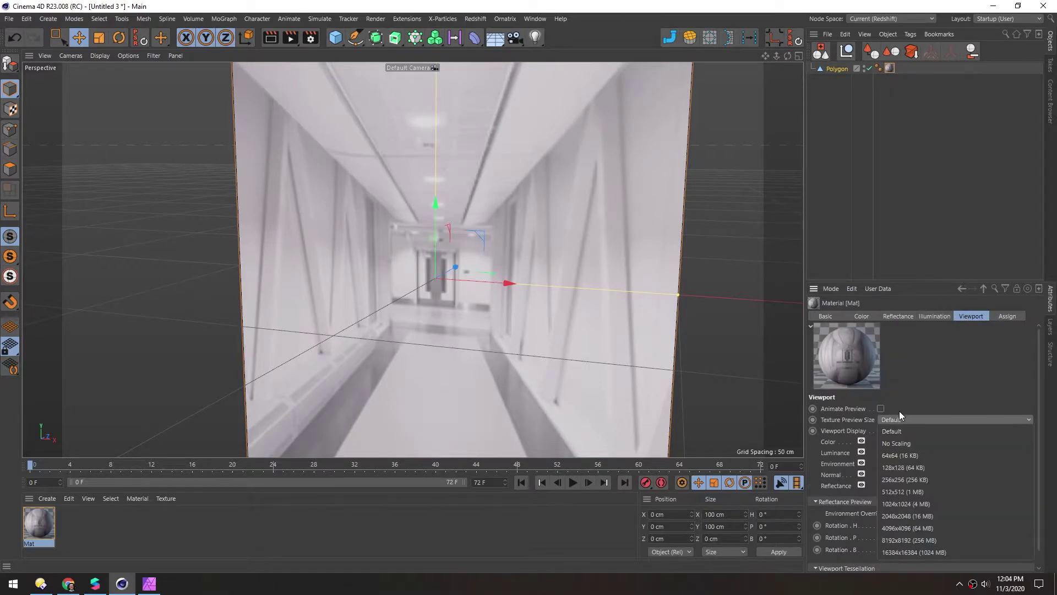
left_click(895, 507)
scroll(449, 235, "down", 5)
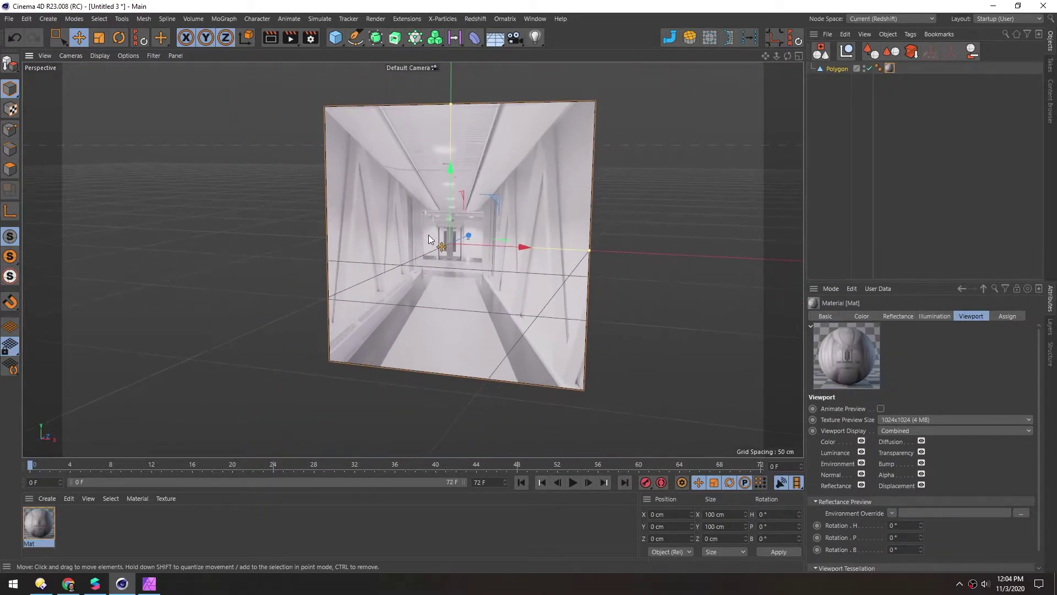
Hide the viewport's Workplane grid and convert the plane to an editable polygon object.
left_click(152, 57)
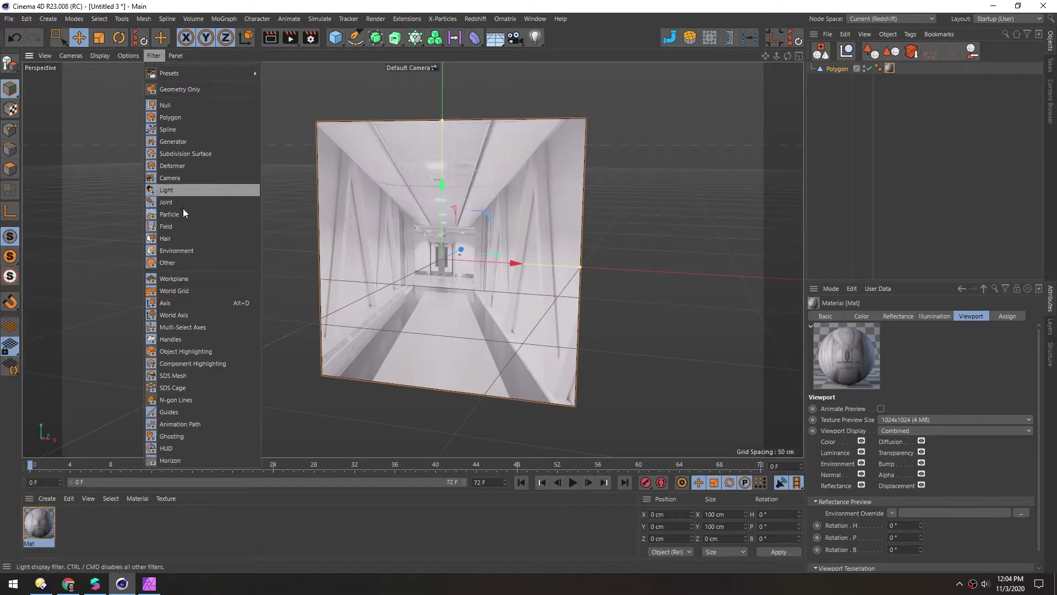
left_click(179, 276)
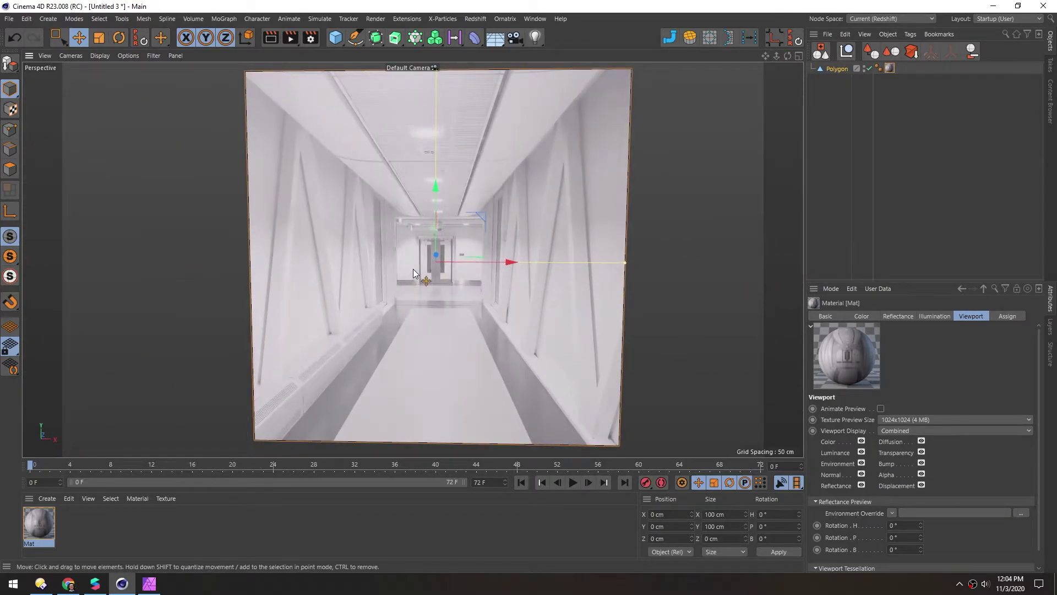
scroll(413, 240, "down", 1)
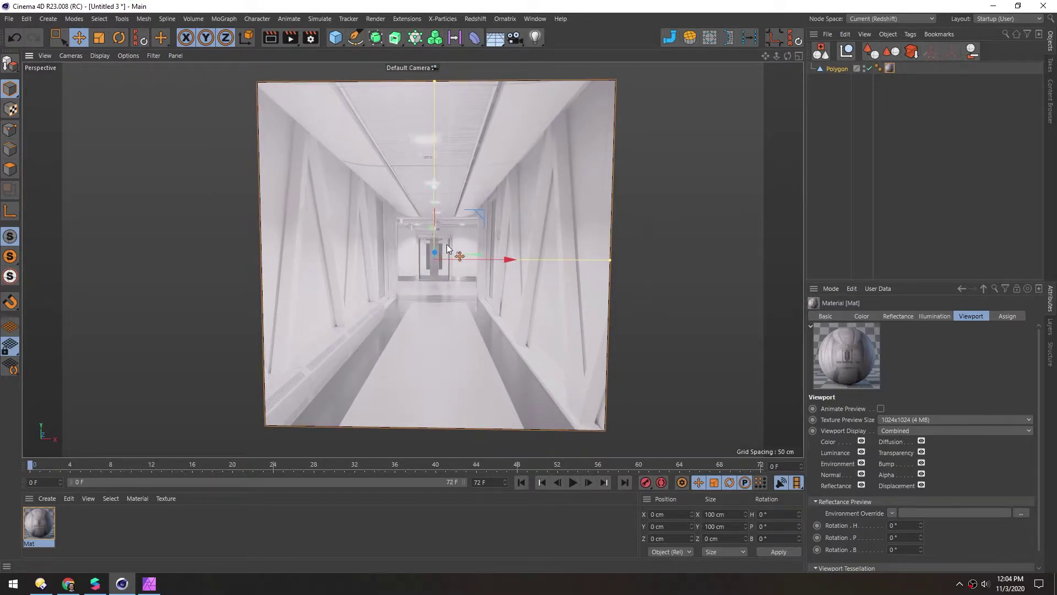
key("c")
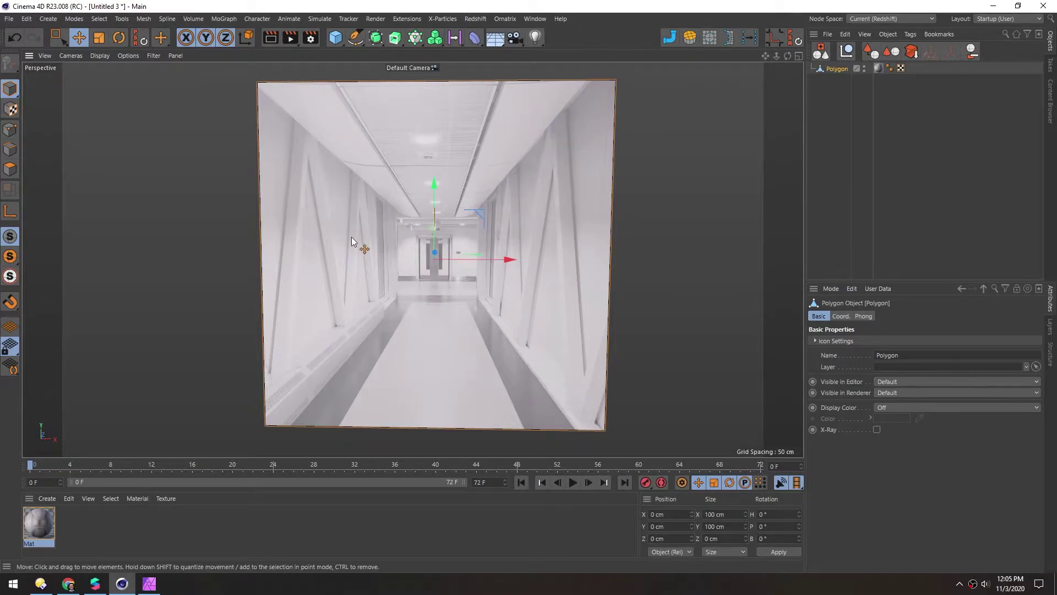
With the Polygon Pen in Points mode, draw both corner-to-corner diagonals across the plane.
key("m")
key("e")
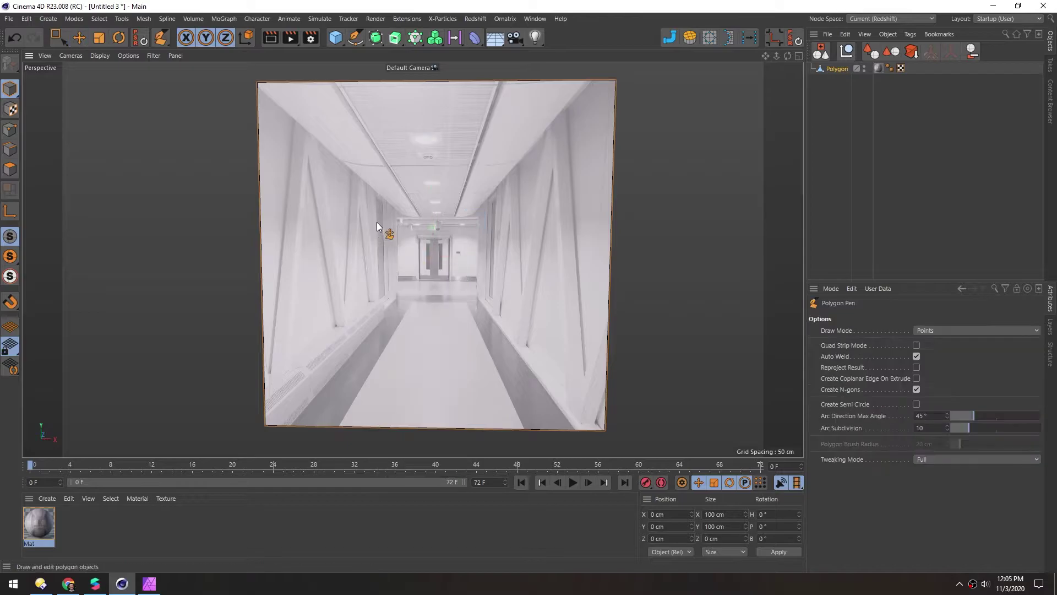
left_click(9, 130)
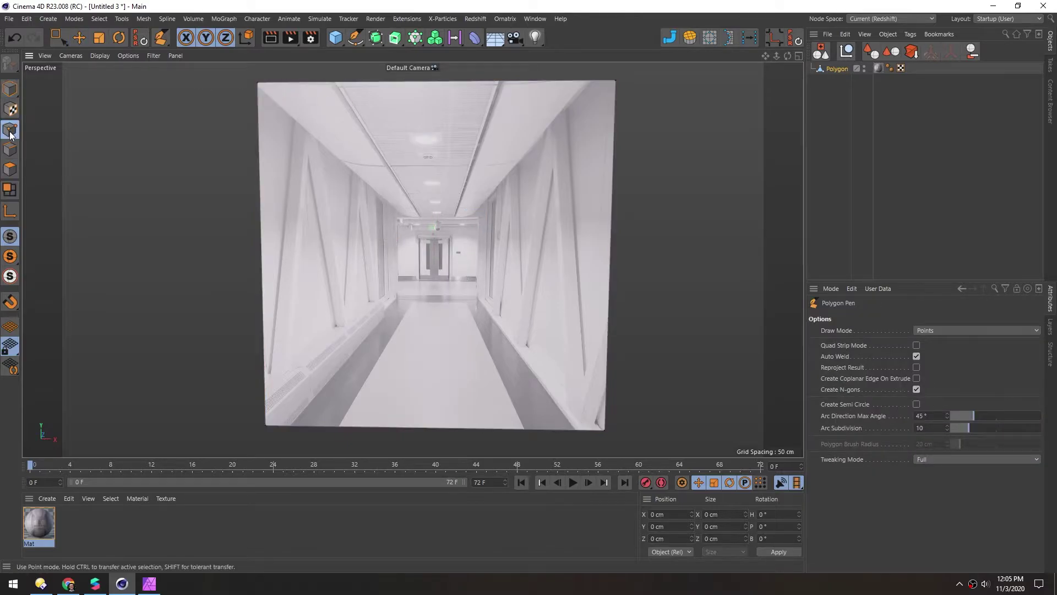
left_click(256, 83)
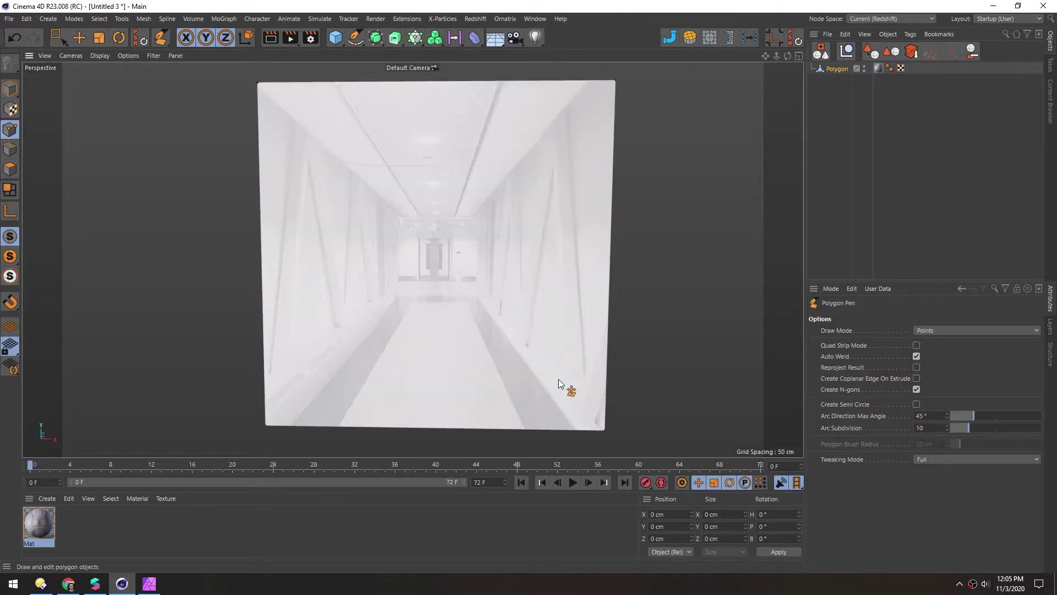
left_click(604, 428)
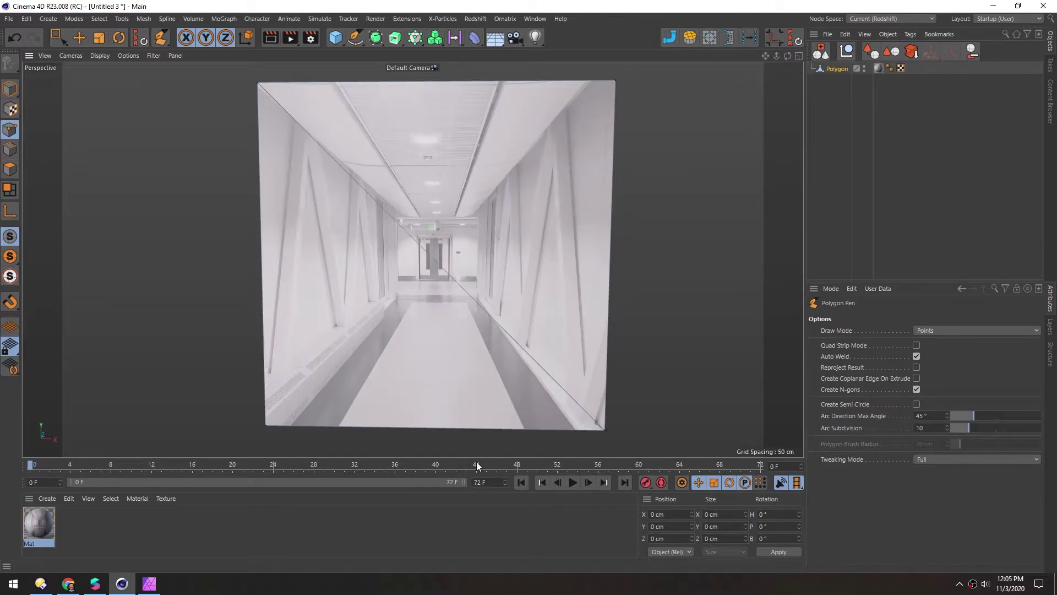
left_click(267, 425)
left_click(610, 82)
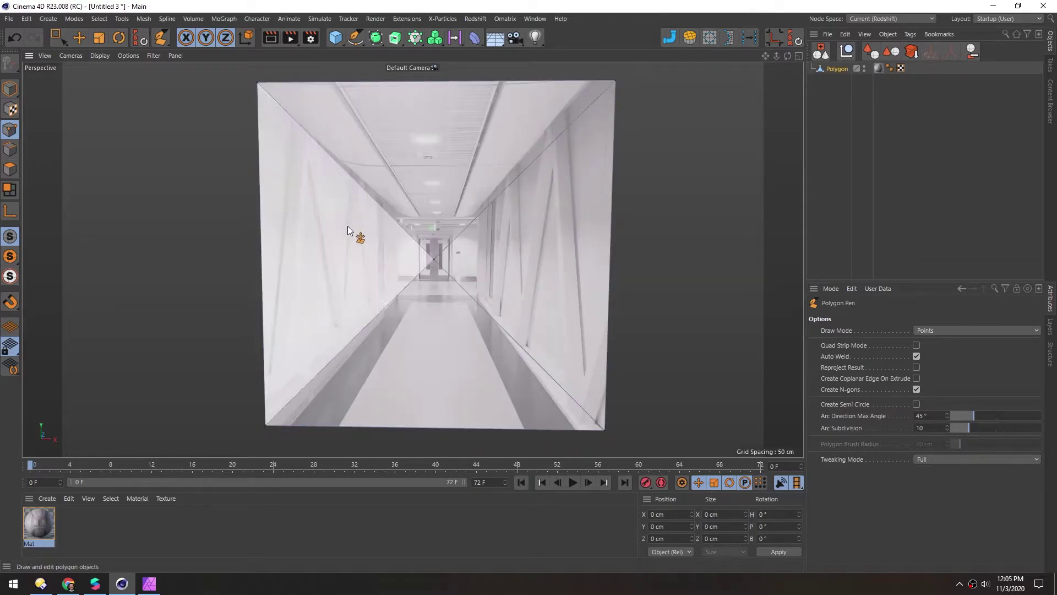
Draw a closed four-point rectangle on the diagonals around the corridor's far end.
left_click(397, 222)
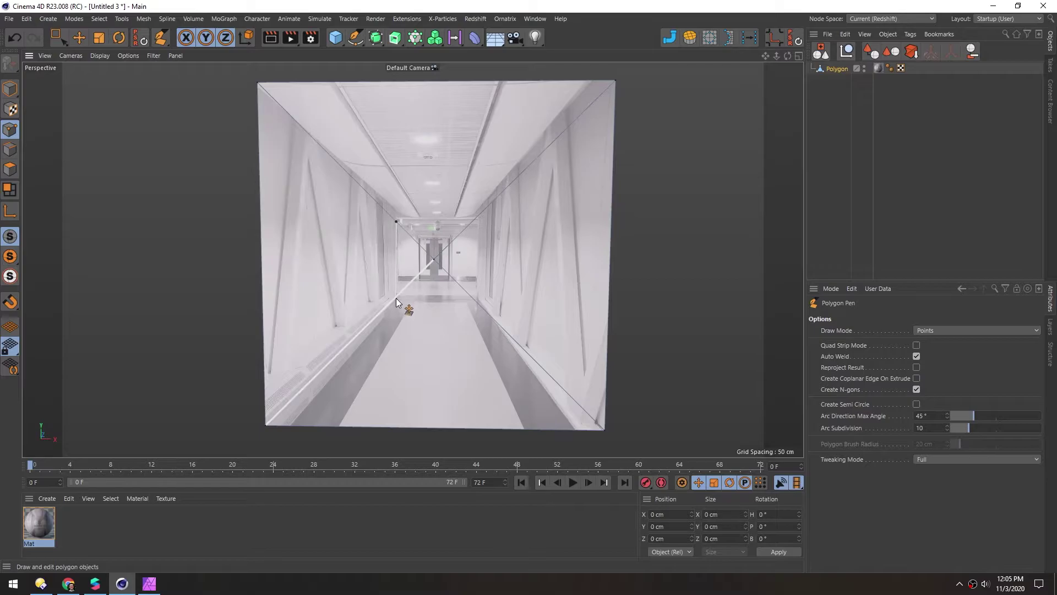
left_click(396, 298)
left_click(476, 300)
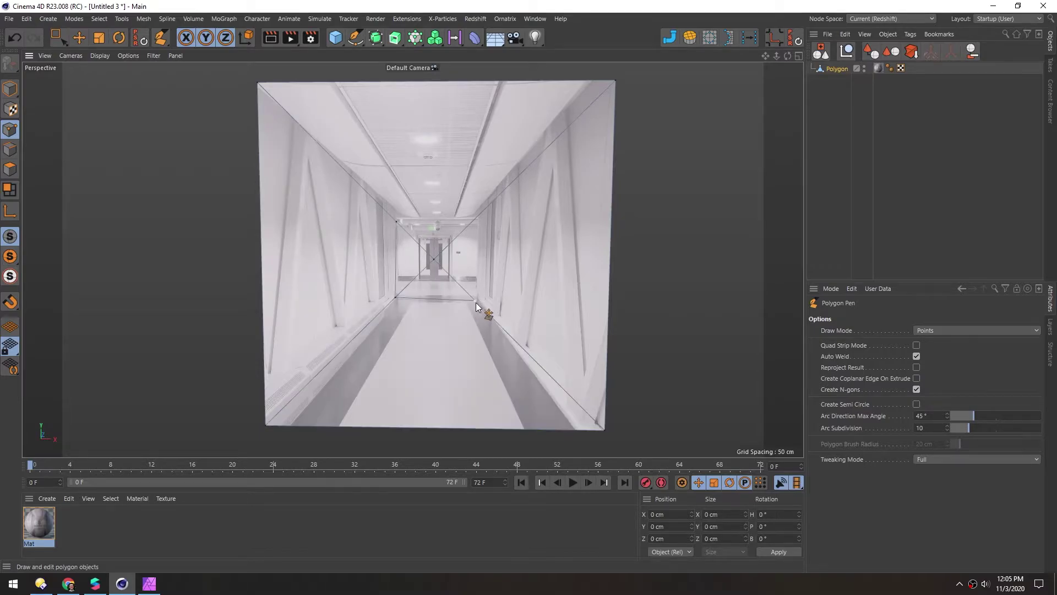
left_click(477, 217)
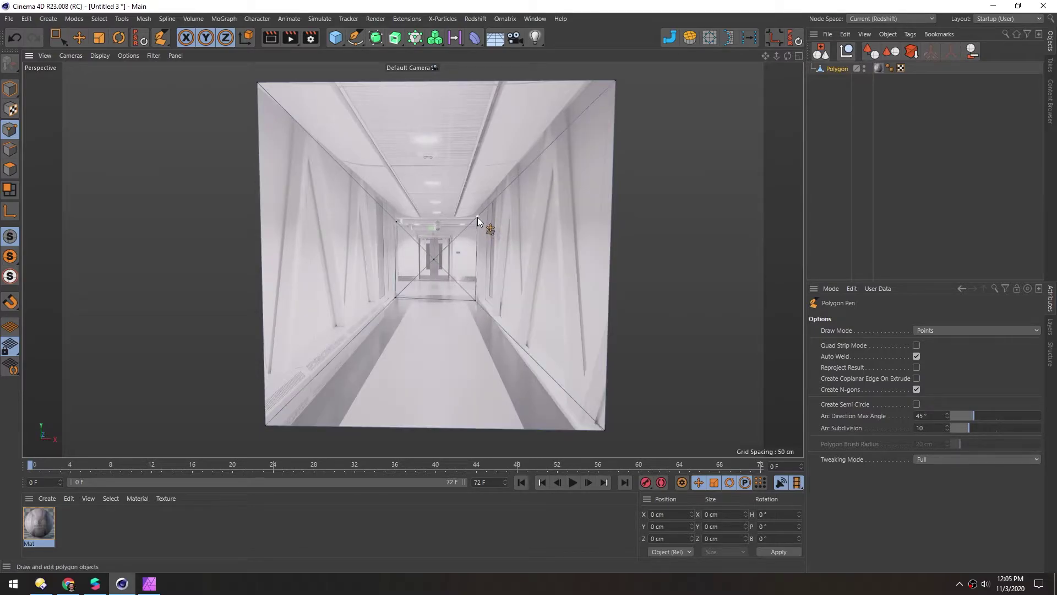
left_click(396, 221)
scroll(423, 231, "up", 1)
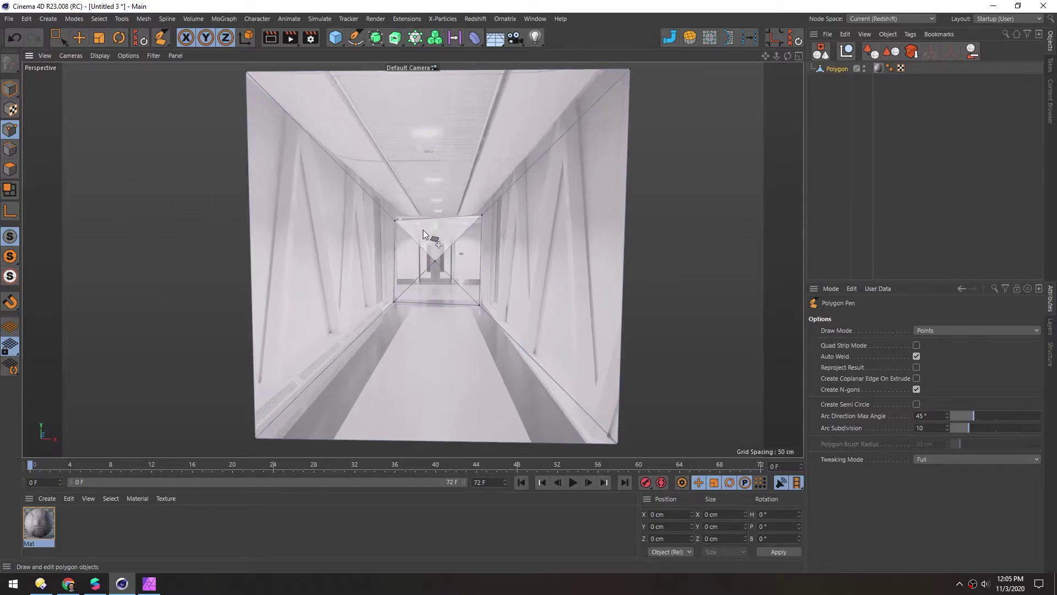
Set the hallway material tag's projection to Flat and fit it to the plane.
left_click(477, 216)
key("e")
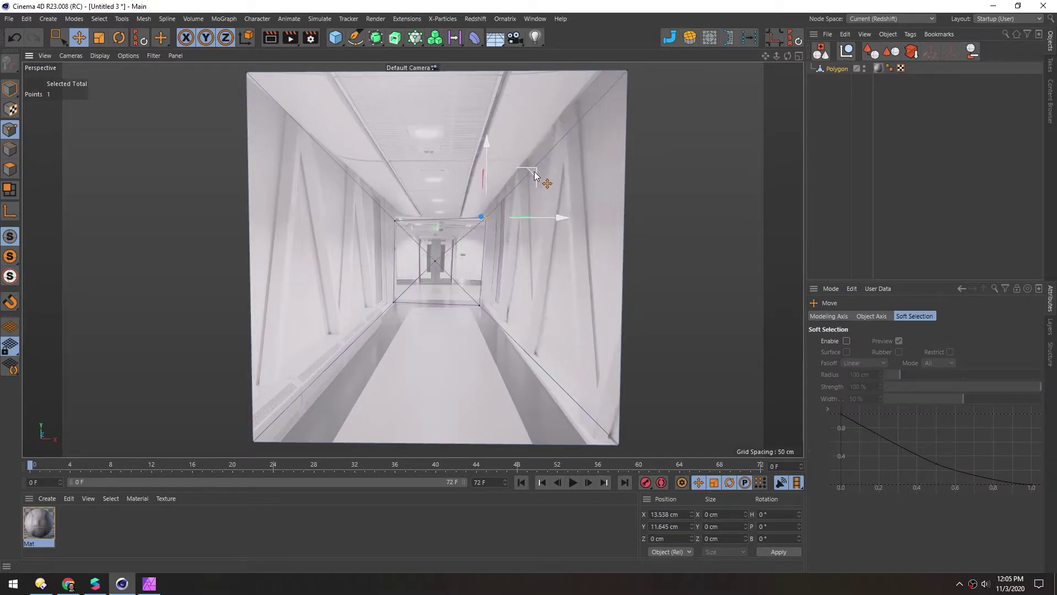
left_click(878, 68)
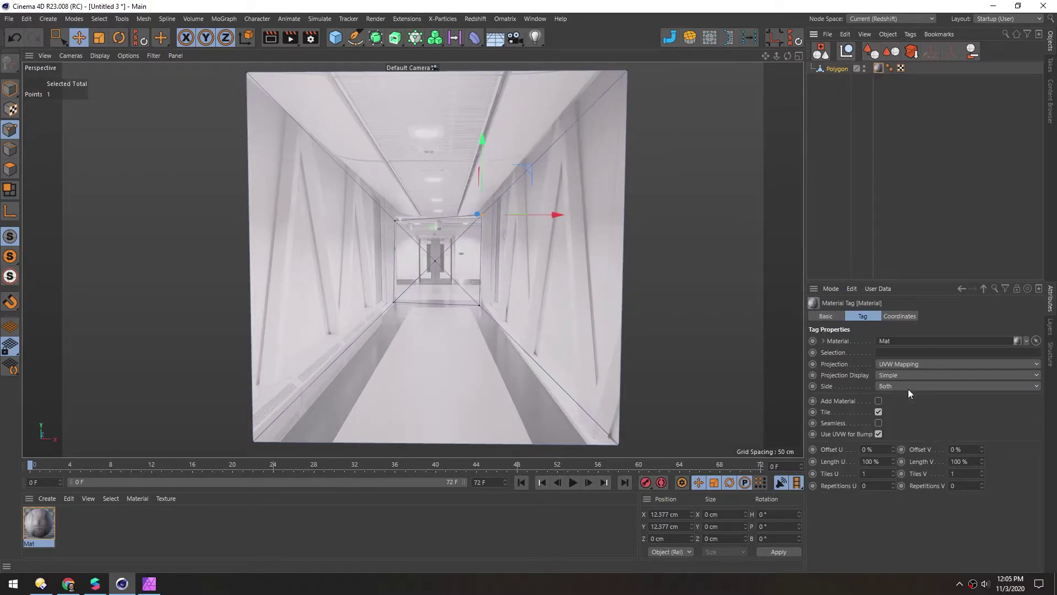
left_click(896, 365)
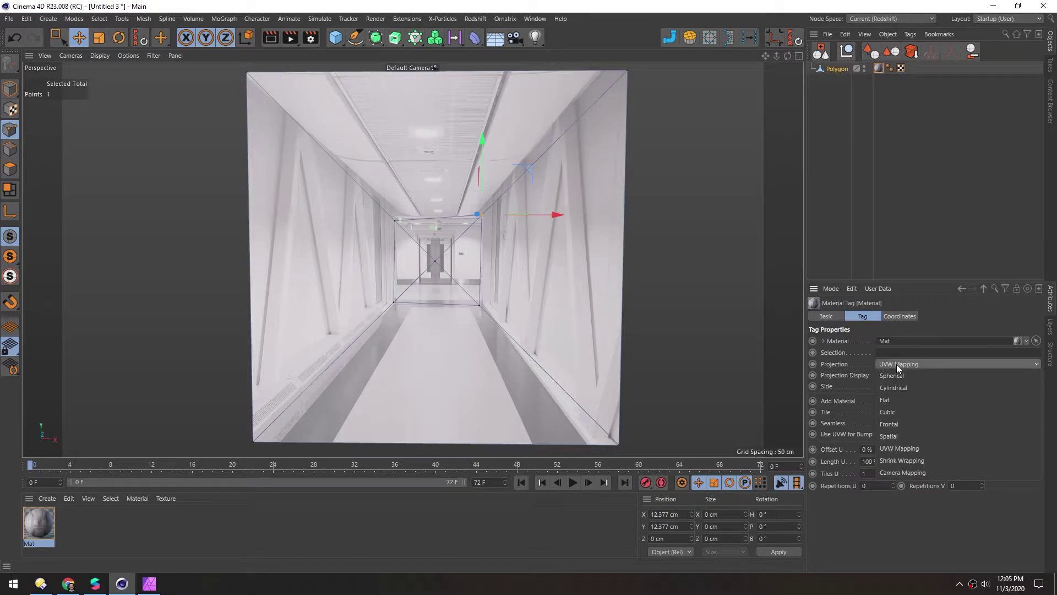
left_click(889, 402)
right_click(879, 68)
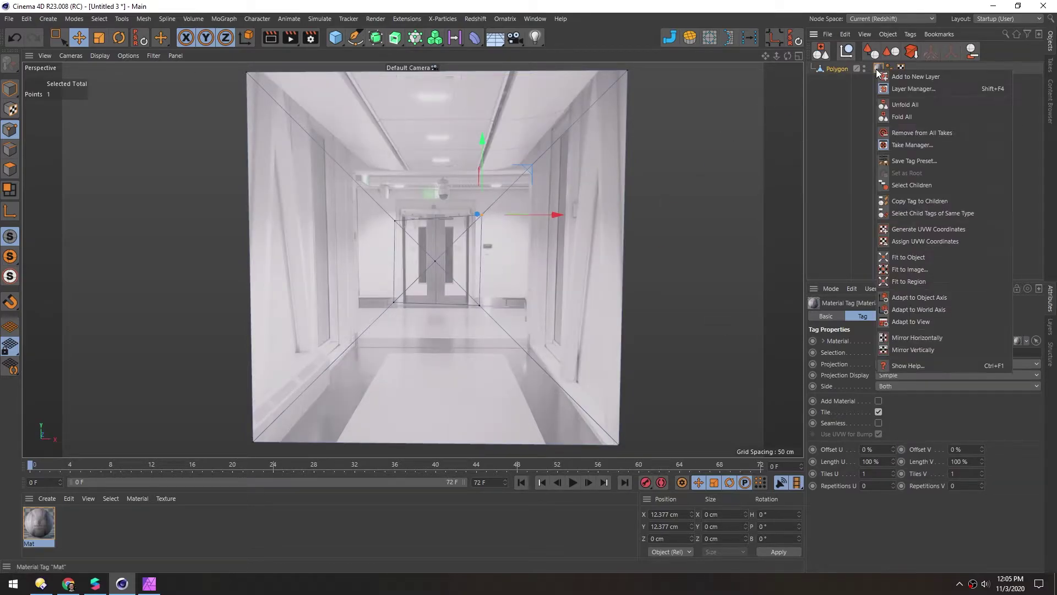
left_click(903, 256)
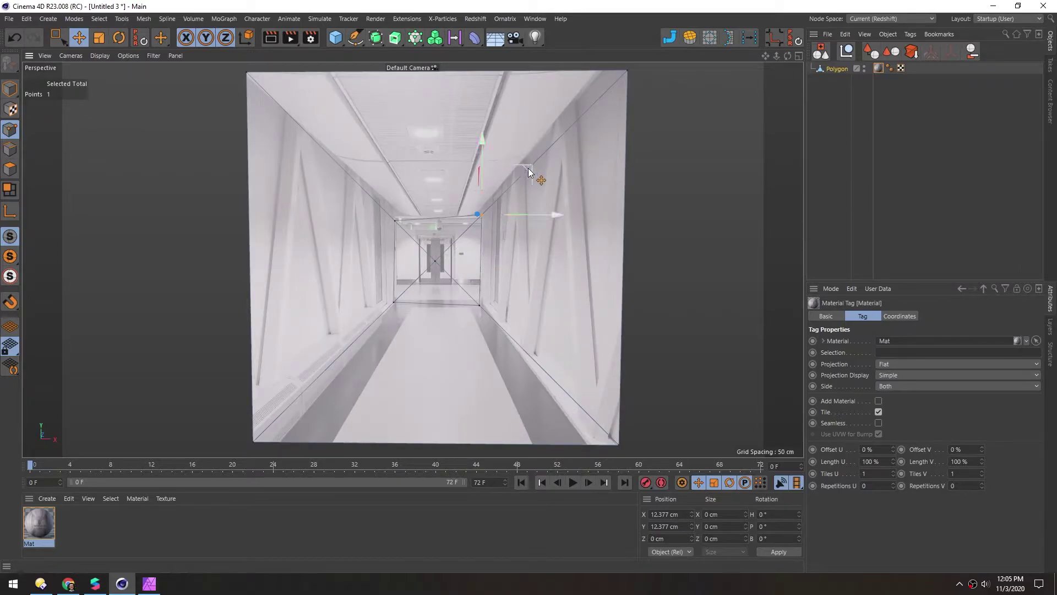
Move the inner rectangle's corner points onto the far doorway's edges.
mouse_move(533, 169)
left_mouse_down()
mouse_move(505, 171)
mouse_move(530, 171)
left_mouse_up()
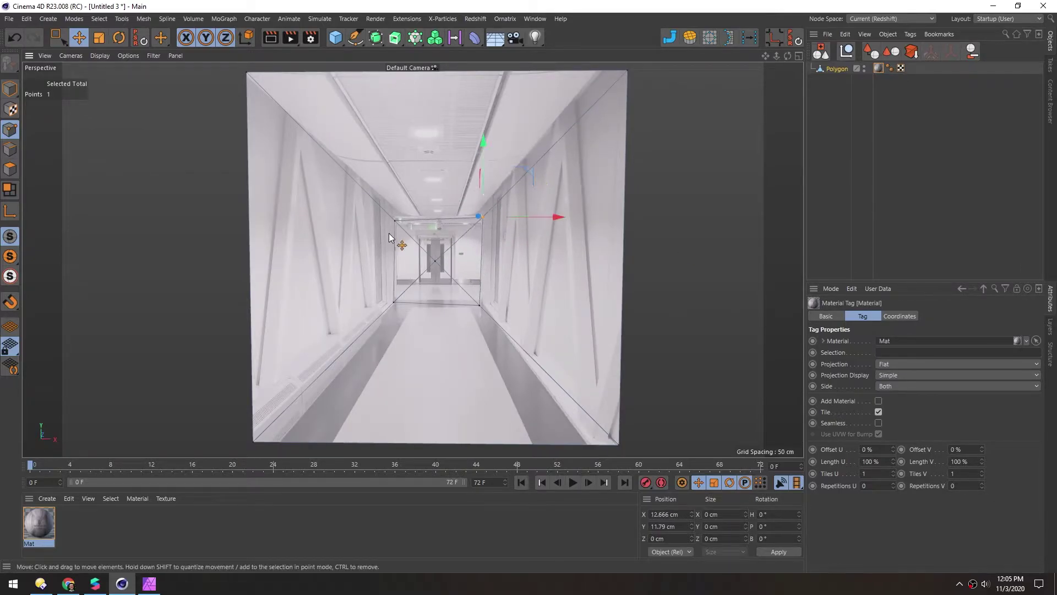
left_click(396, 218)
scroll(435, 279, "up", 3)
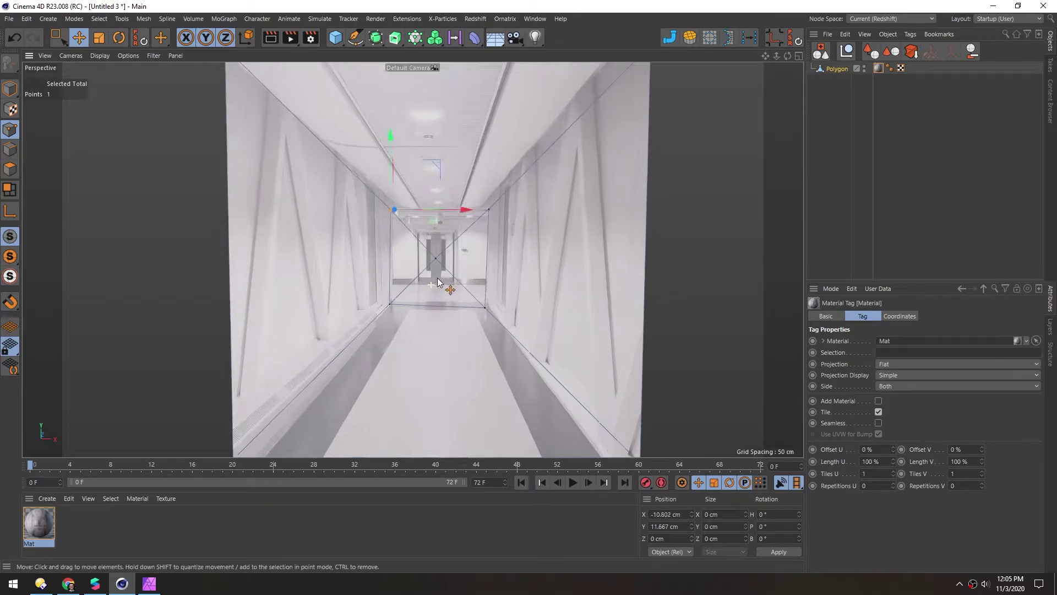
key("m")
key("e")
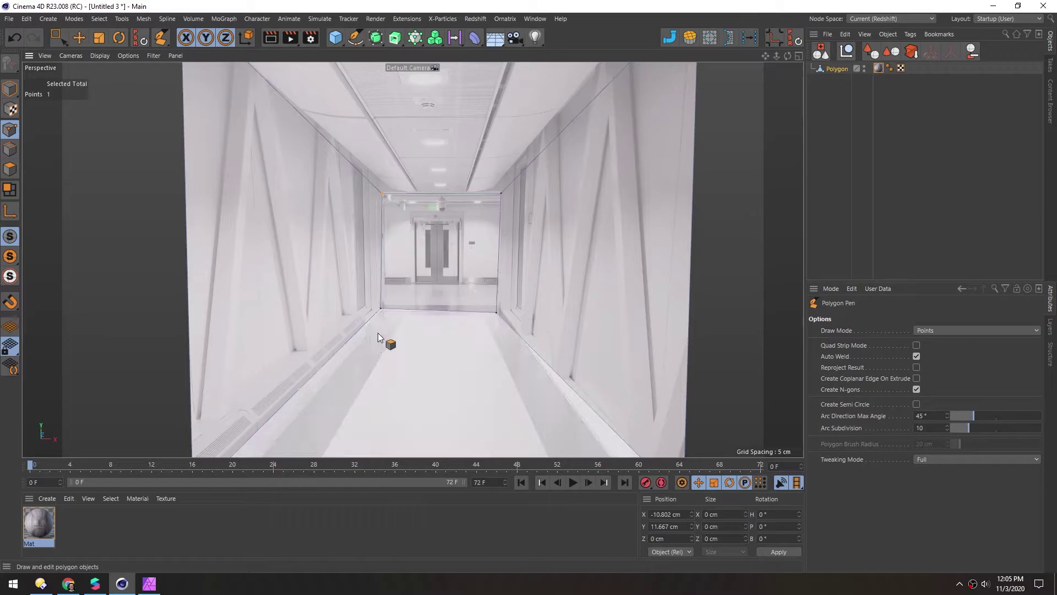
scroll(394, 249, "down", 3)
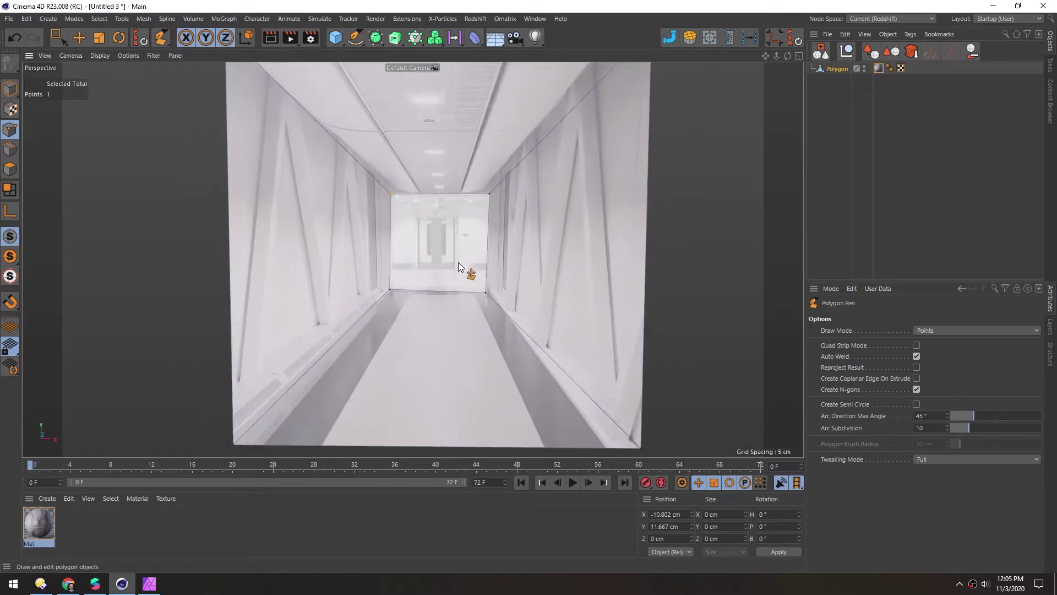
key("e")
left_click(486, 292)
Select the inner far-end polygon and push it back along the corridor's depth.
scroll(404, 243, "down", 3)
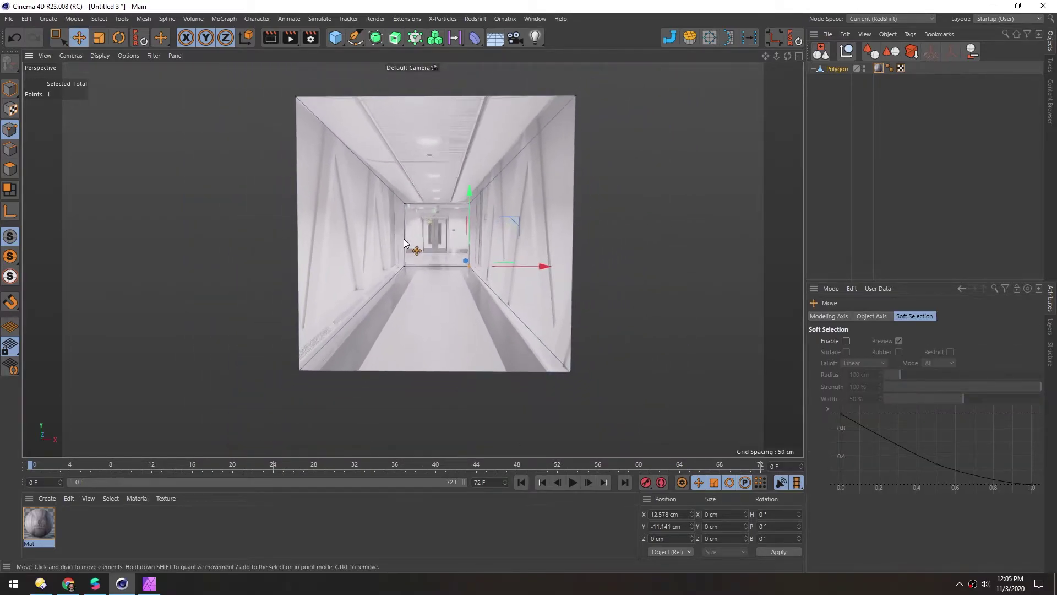
left_click_drag(404, 243, 548, 196, "alt")
left_click(9, 169)
left_click(444, 245)
middle_click_drag(549, 196, 478, 260, "alt")
left_click_drag(440, 274, 445, 273, "alt")
middle_click_drag(445, 273, 430, 271, "alt")
Slide the end wall along Z to 80.052 cm, then maximise the Perspective view.
middle_click(356, 298)
middle_click(505, 338)
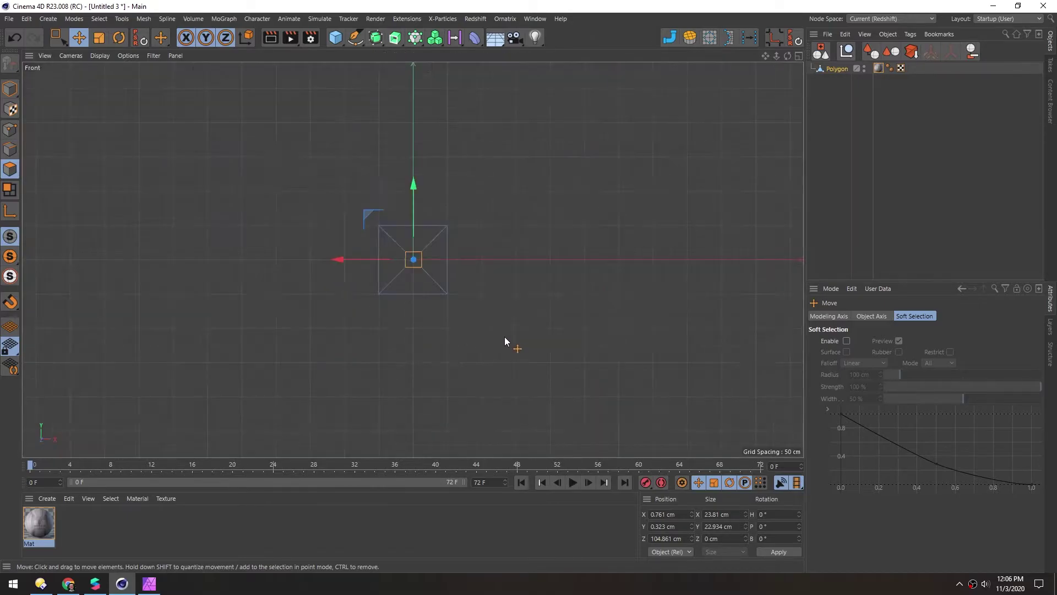
scroll(458, 255, "up", 3)
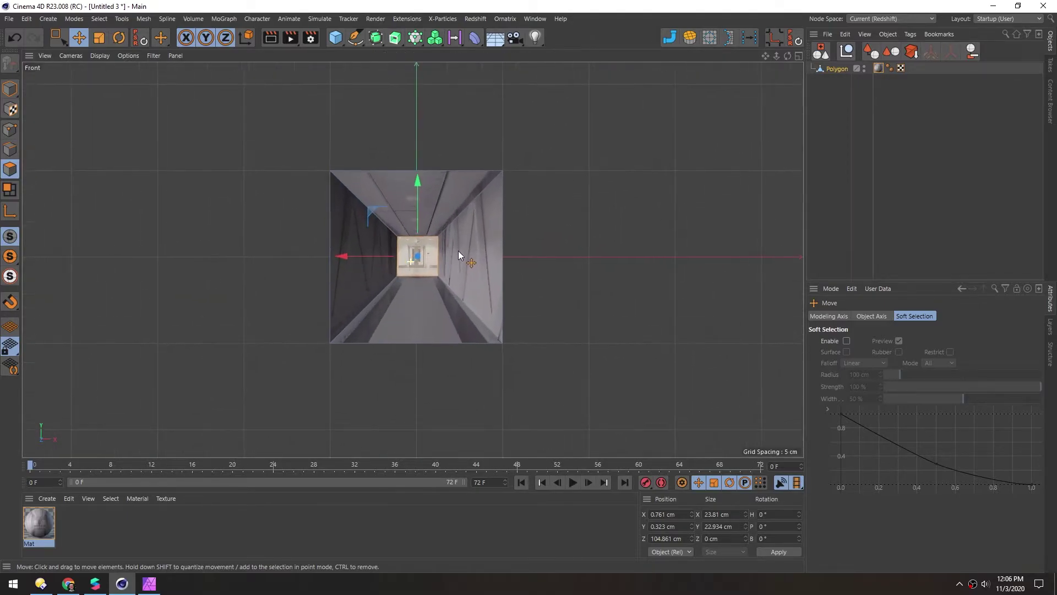
scroll(473, 253, "up", 3)
middle_click(386, 270)
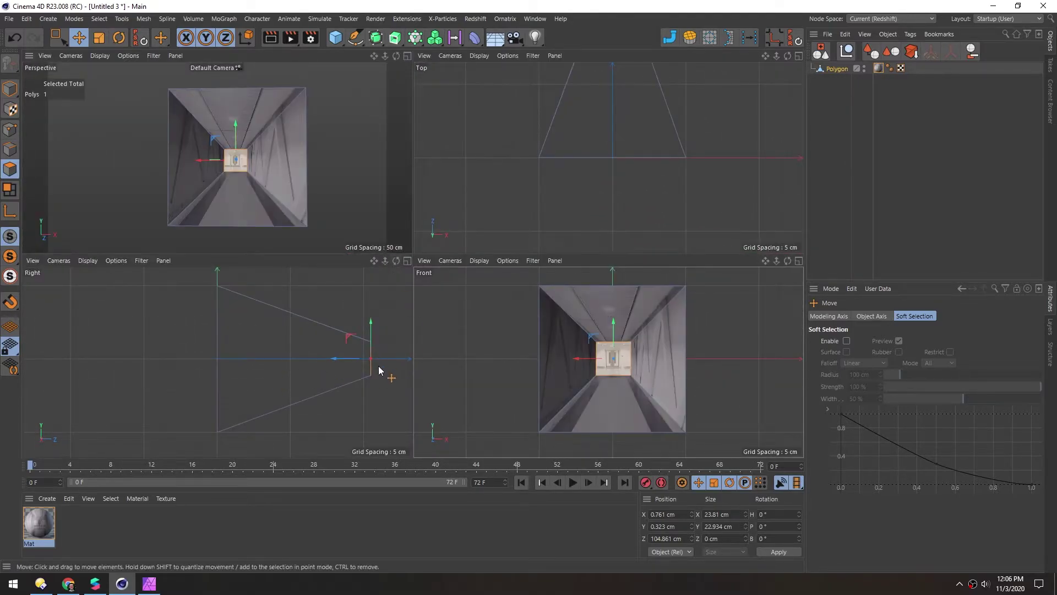
left_click_drag(342, 359, 382, 352)
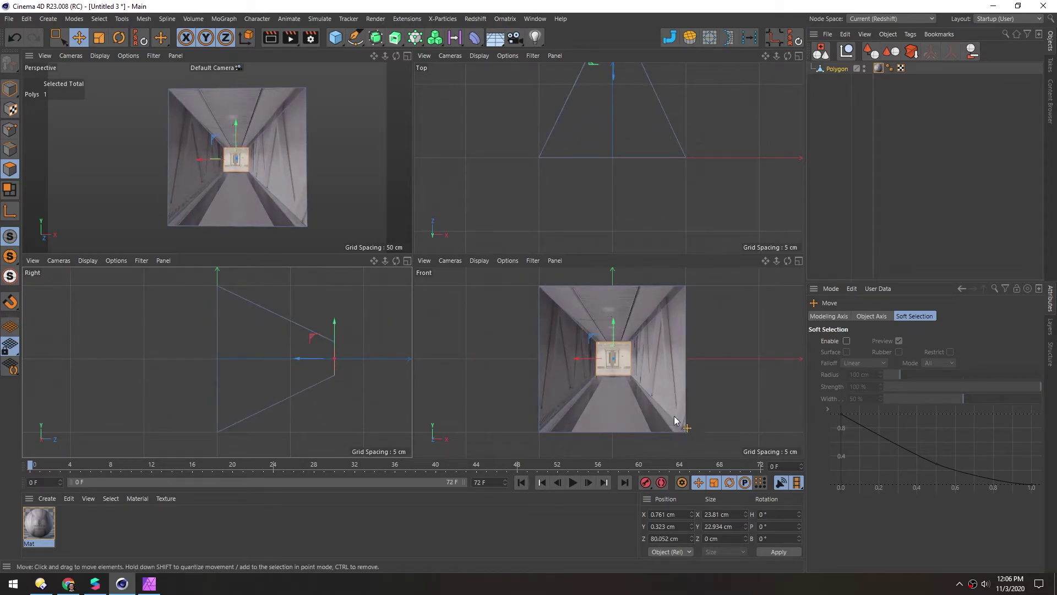
middle_click(233, 205)
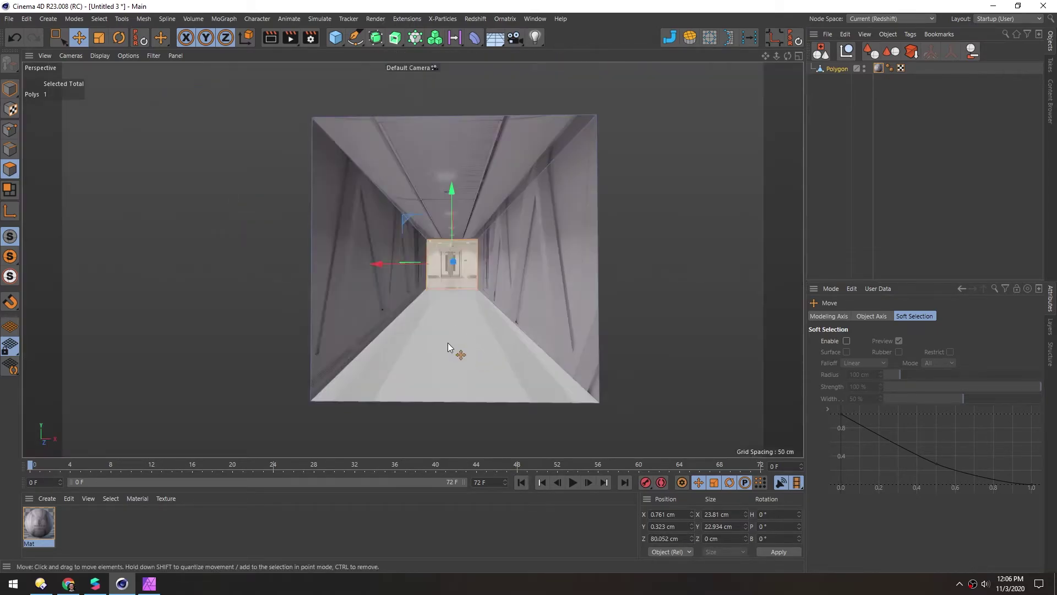
mouse_move(447, 347)
left_mouse_down("alt")
mouse_move(408, 334)
mouse_move(441, 335)
left_mouse_up("alt")
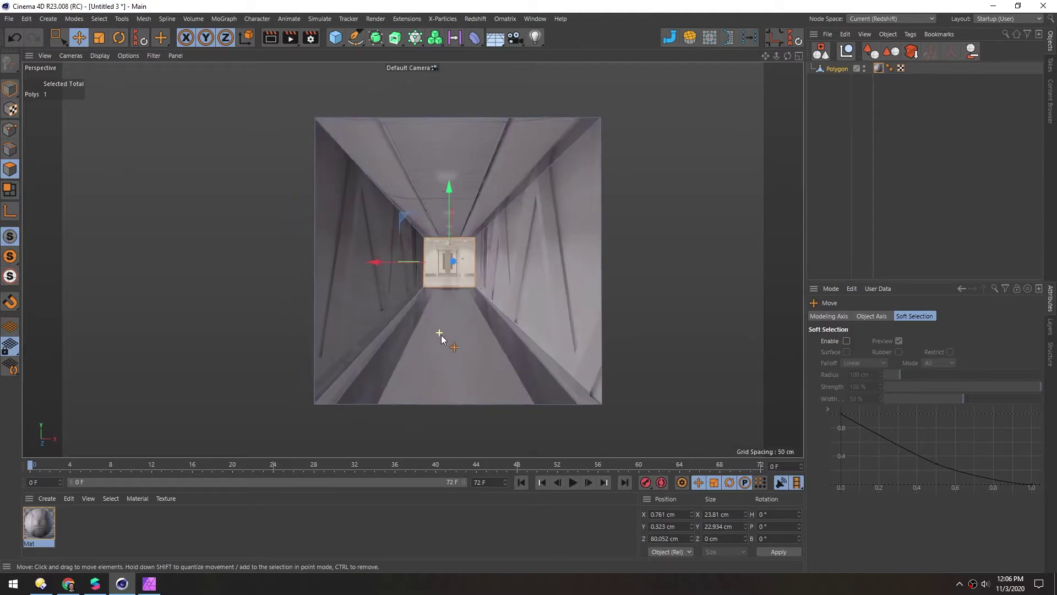
Switch the viewport to Constant Shading and deselect the corridor plane.
left_click(125, 55)
mouse_move(104, 56)
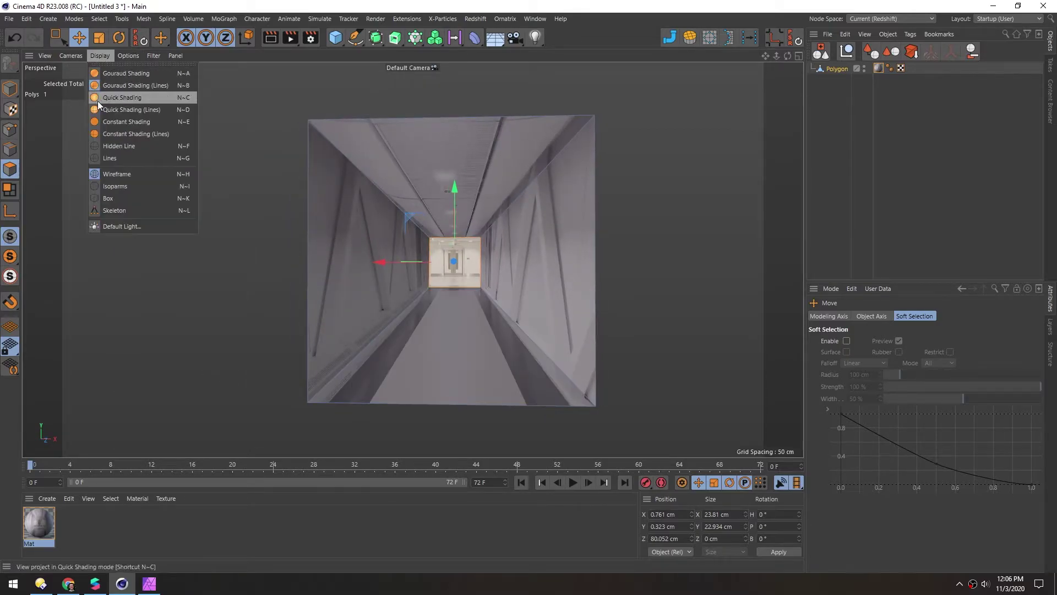
left_click(130, 122)
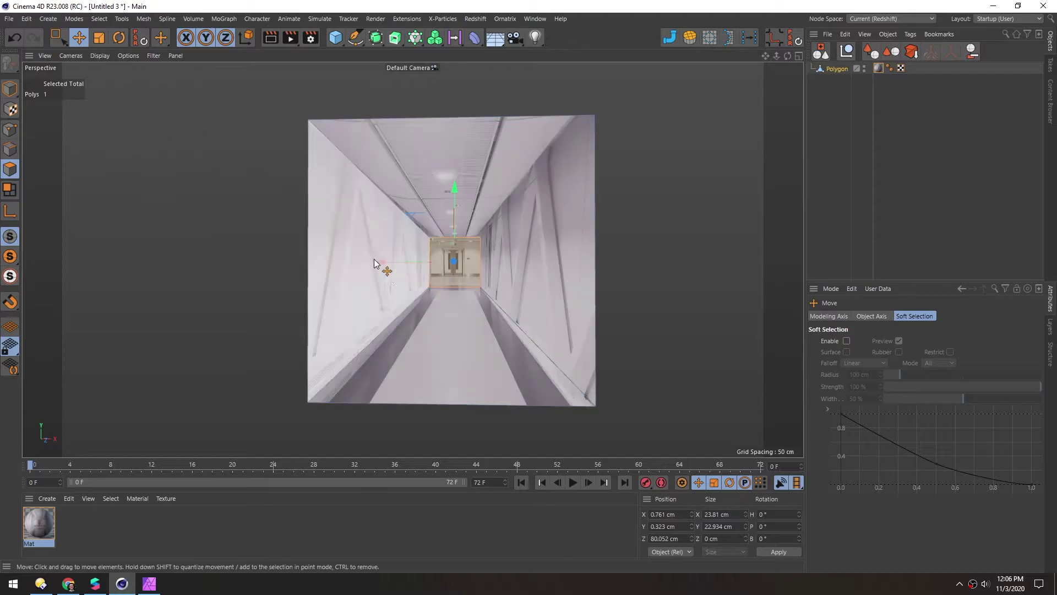
left_click(128, 162)
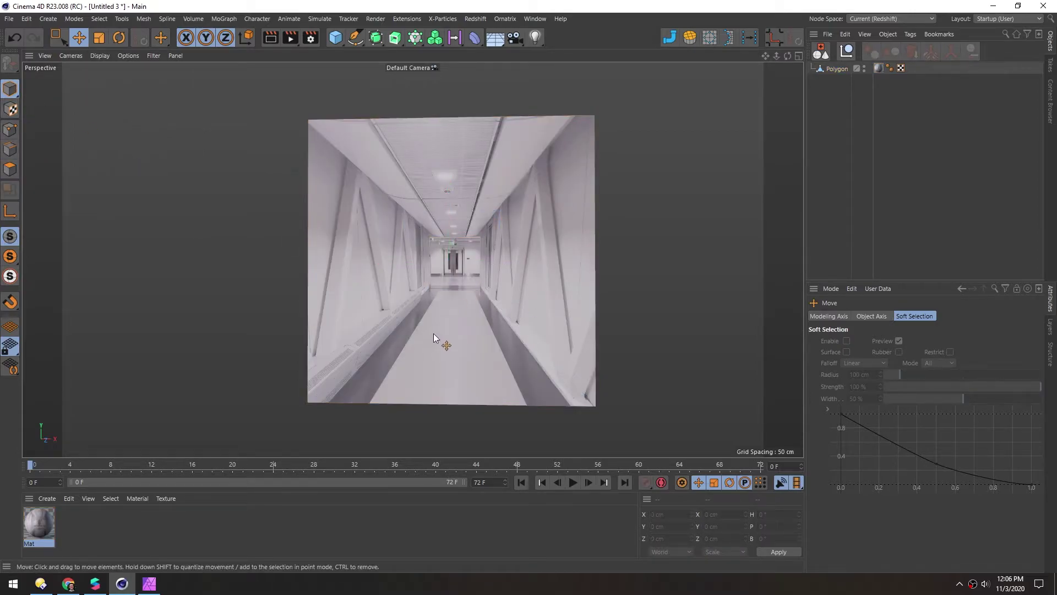
Orbit and zoom to frame the whole textured corridor plane head-on.
scroll(440, 330, "up", 5)
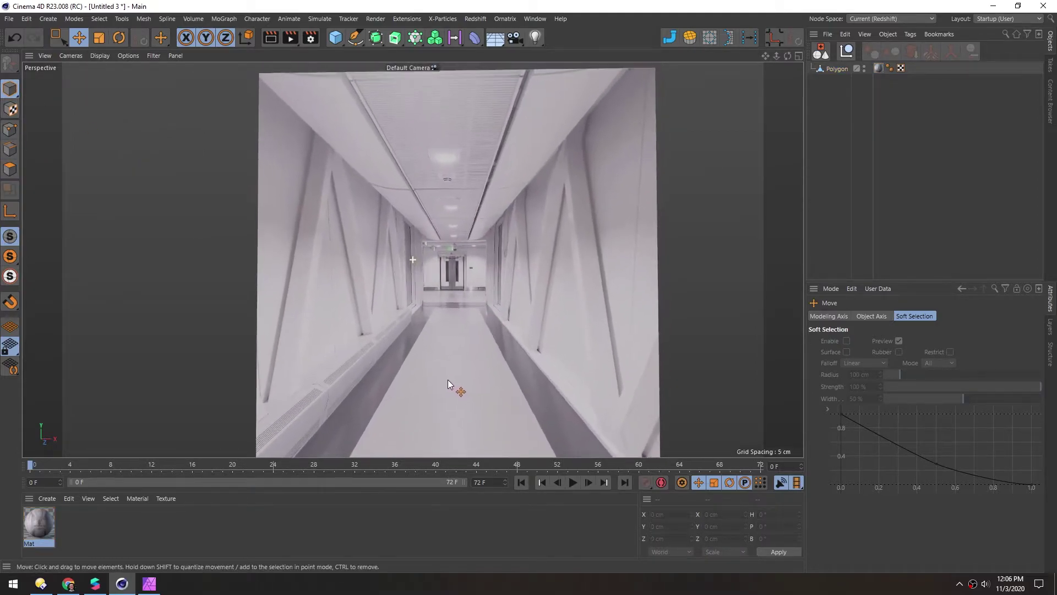
mouse_move(447, 383)
left_mouse_down("alt")
mouse_move(470, 404)
mouse_move(507, 404)
mouse_move(444, 405)
mouse_move(461, 400)
mouse_move(453, 394)
left_mouse_up("alt")
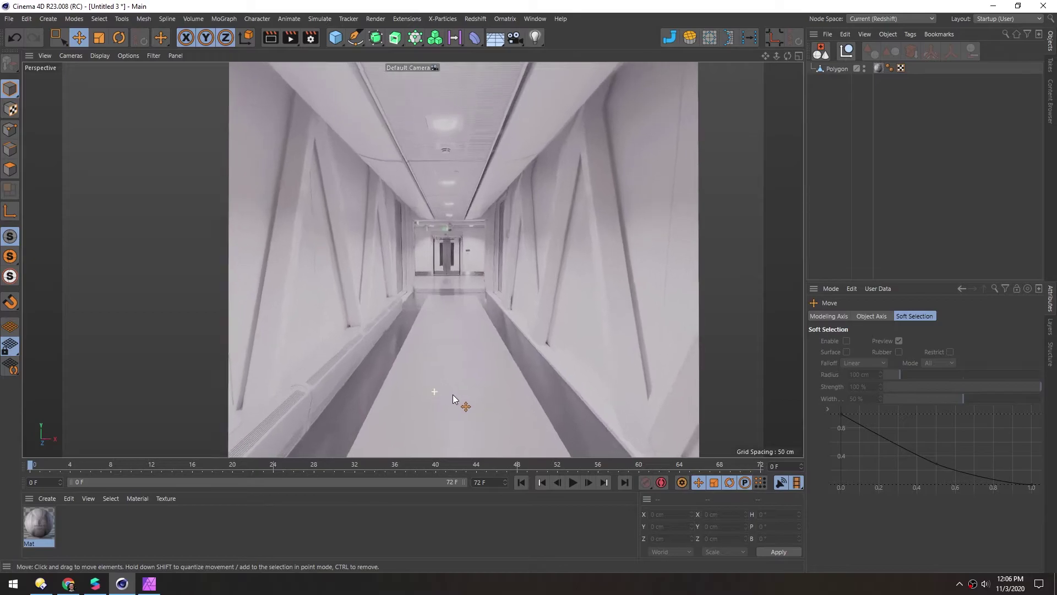
right_click_drag(453, 394, 463, 365, "alt")
middle_click_drag(464, 366, 442, 420, "alt")
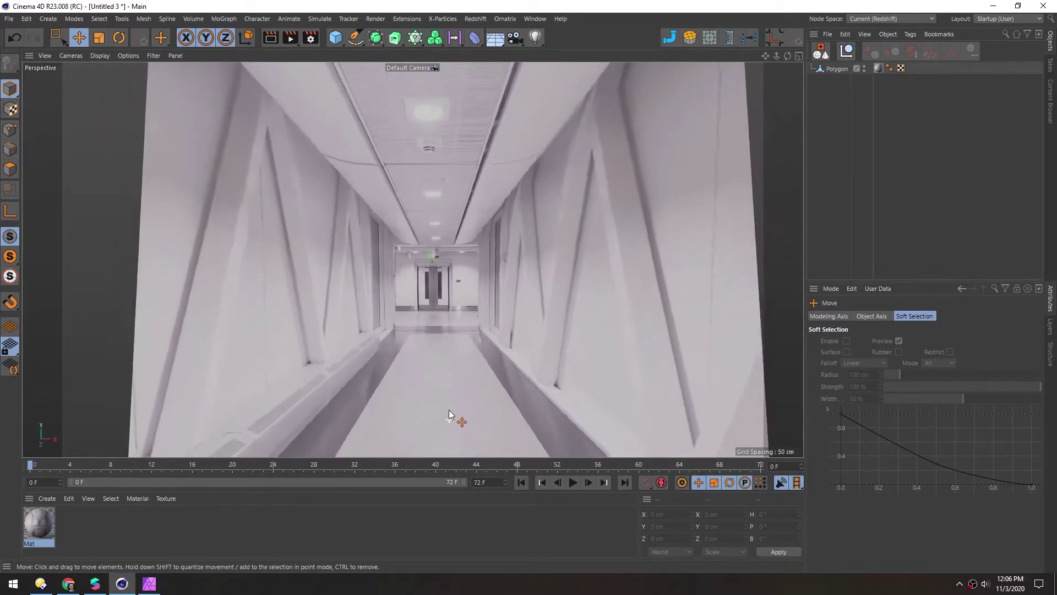
left_click_drag(448, 410, 442, 416, "alt")
scroll(435, 406, "down", 5)
middle_click_drag(431, 402, 434, 347, "alt")
left_click_drag(433, 347, 431, 354, "alt")
middle_click_drag(432, 354, 424, 357, "alt")
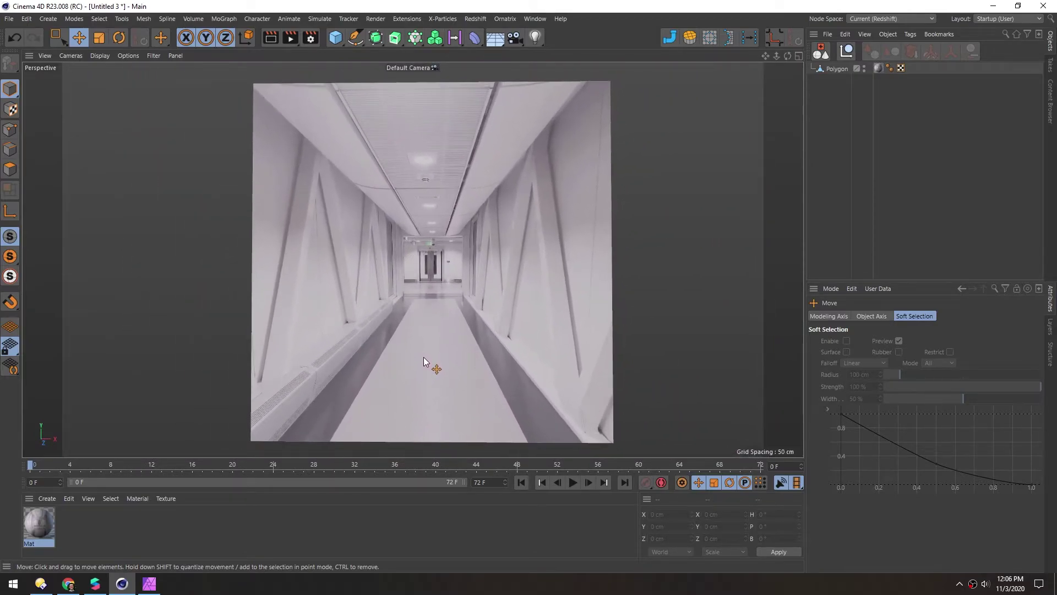
Rename the Polygon object to 'Hallway'.
left_click(10, 88)
left_click(477, 161)
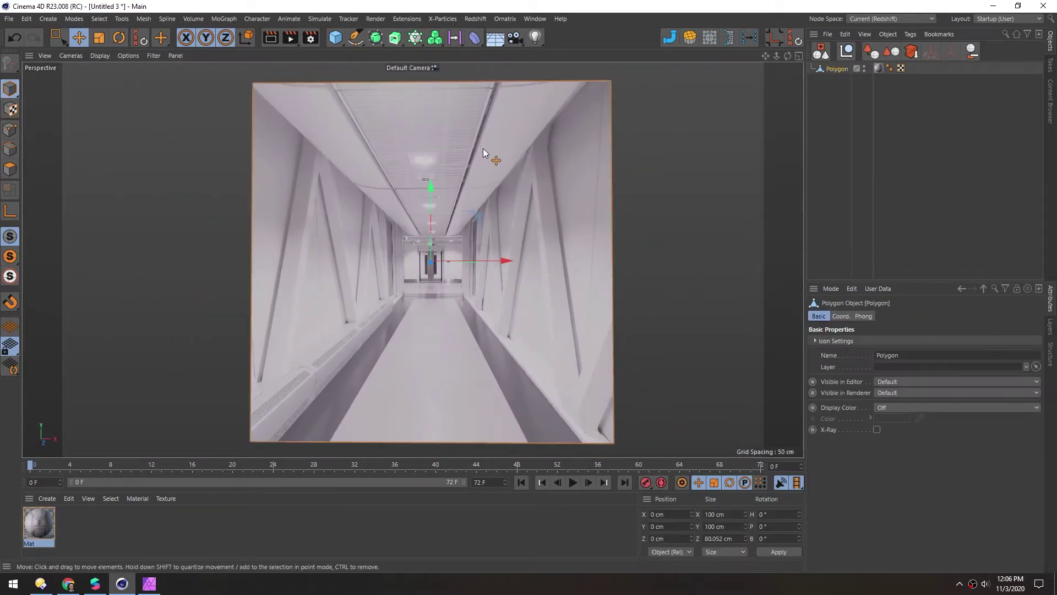
double_click(836, 70)
type("Hallway")
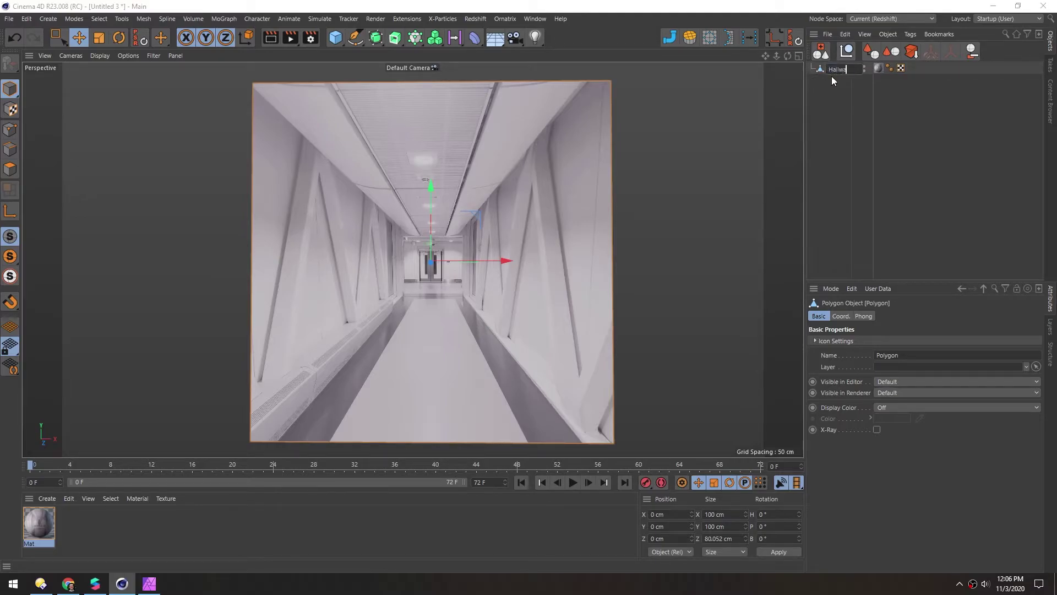
key("Return")
Open the FBX export settings for the selected object, then close them without exporting.
left_click(827, 35)
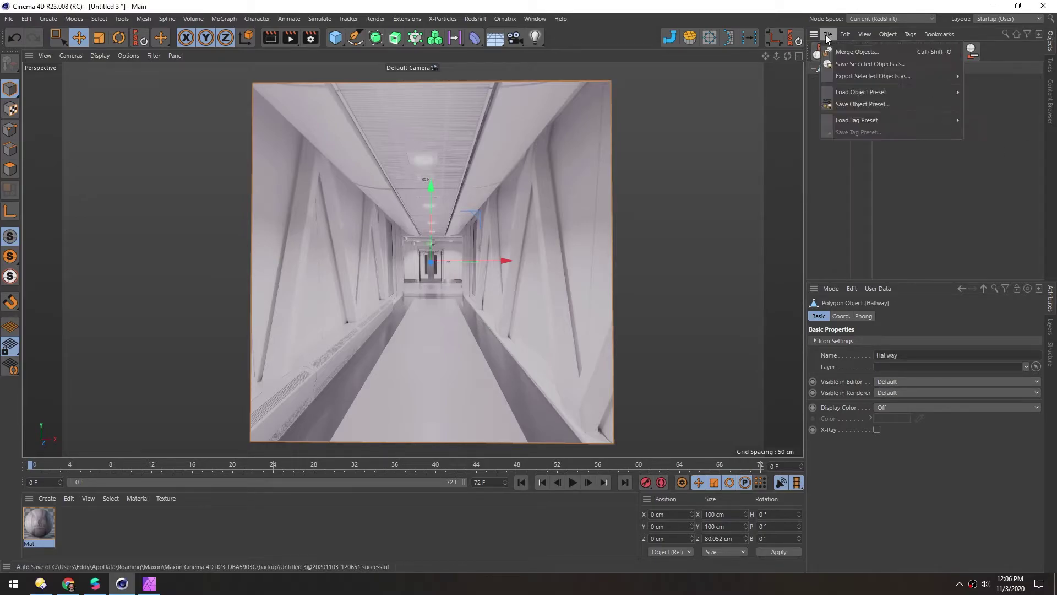
mouse_move(881, 76)
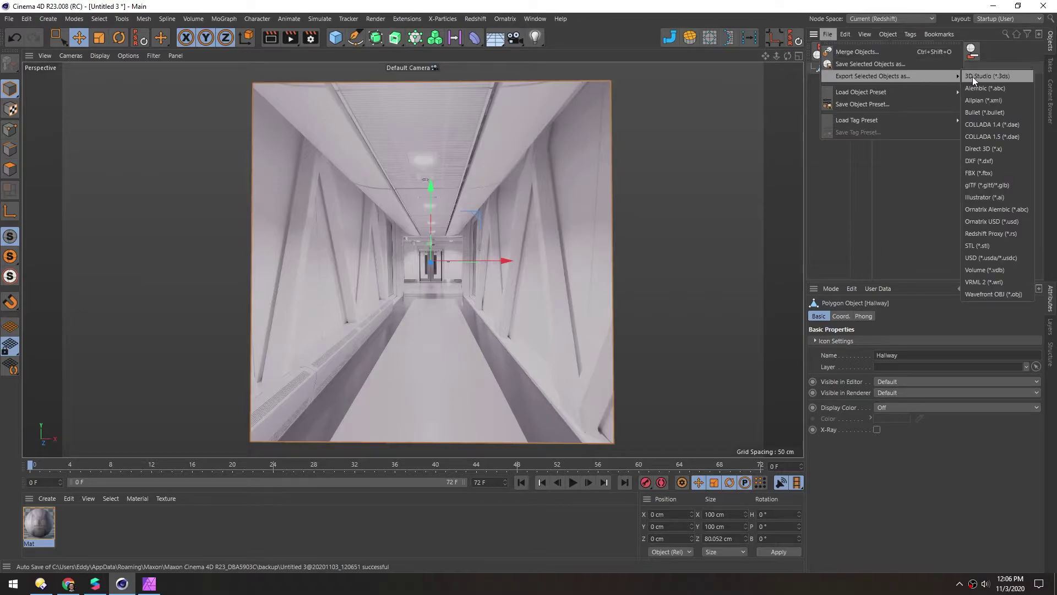
left_click(978, 172)
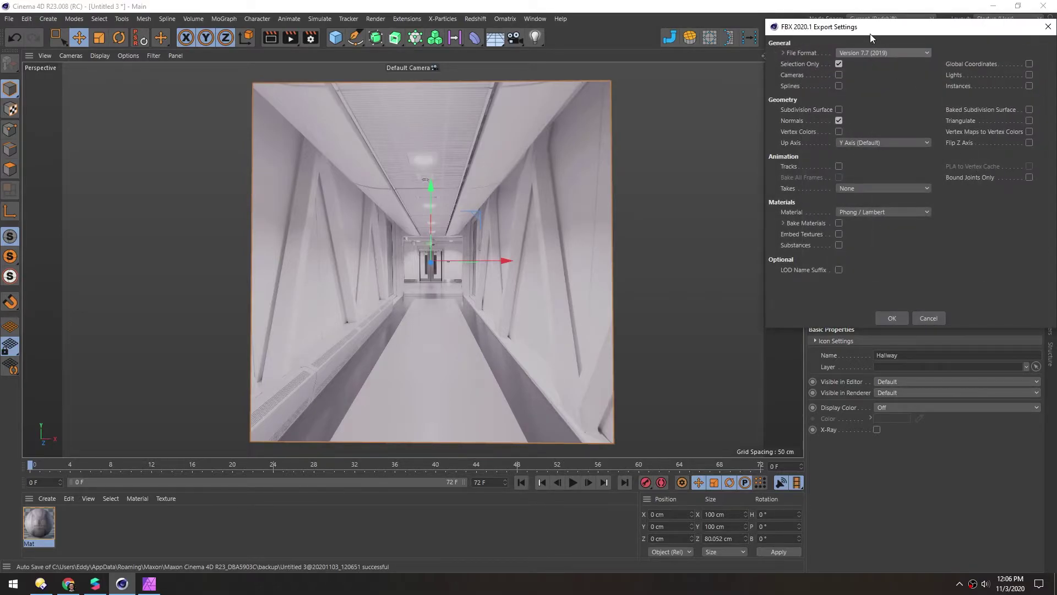
left_click_drag(870, 34, 562, 114)
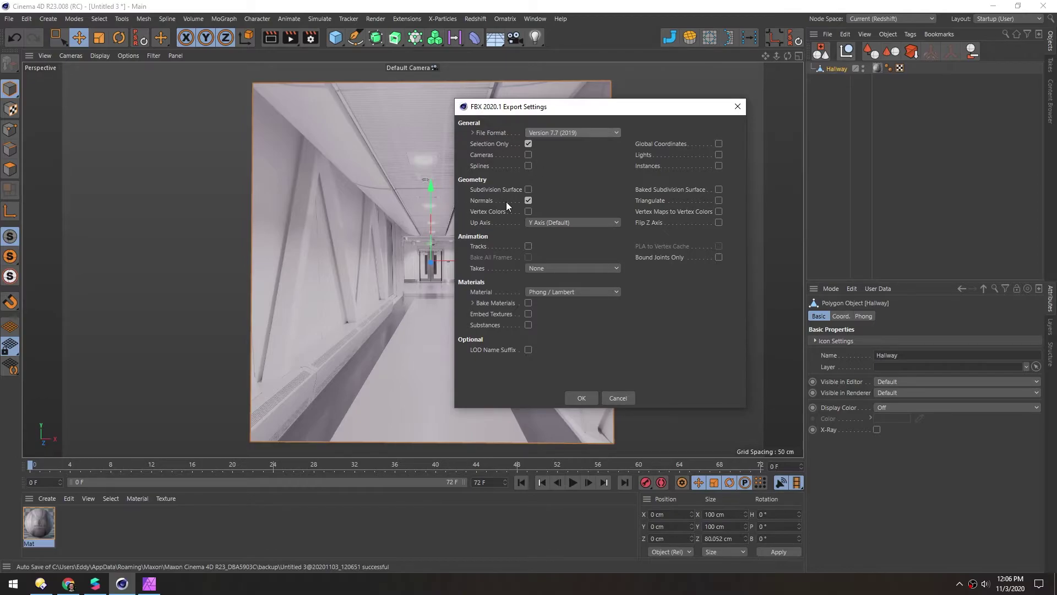
left_click(738, 108)
left_click(10, 169)
Select all of the hallway's polygons and inspect the corridor from several angles.
left_click(432, 262)
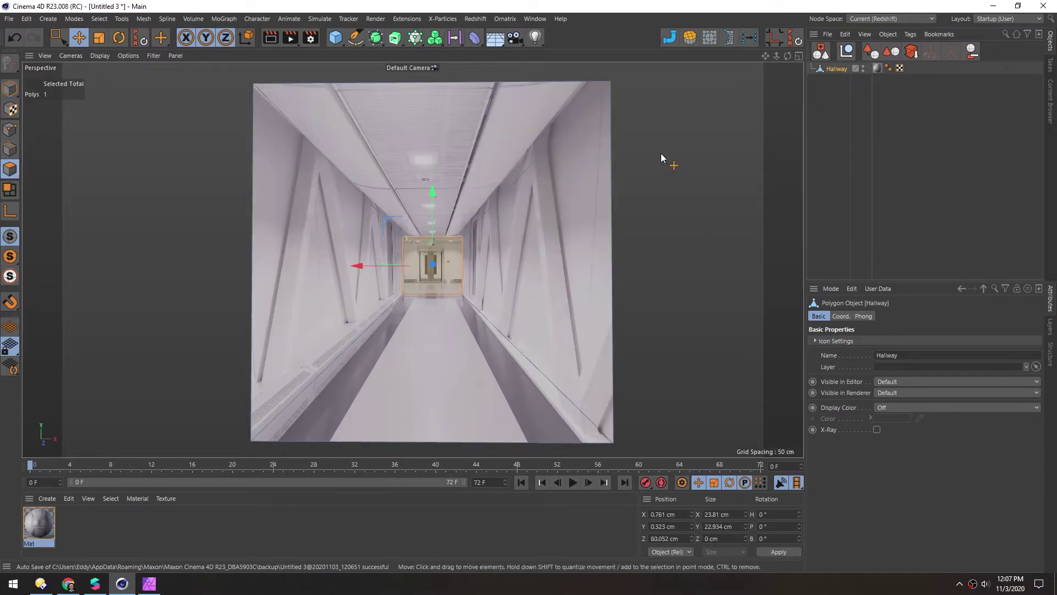
key("ctrl+a")
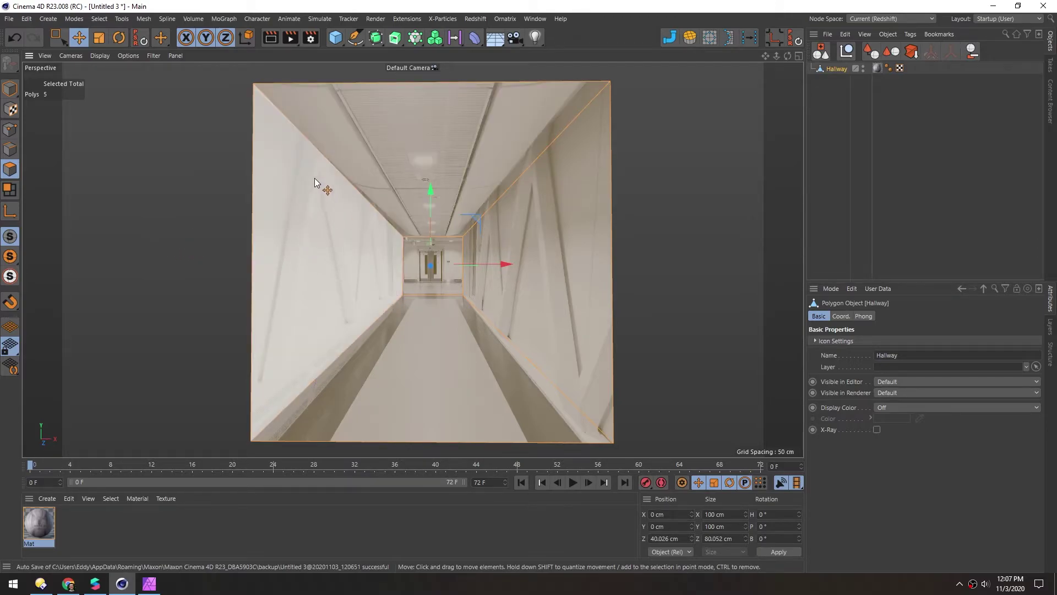
left_click_drag(365, 236, 542, 292, "alt")
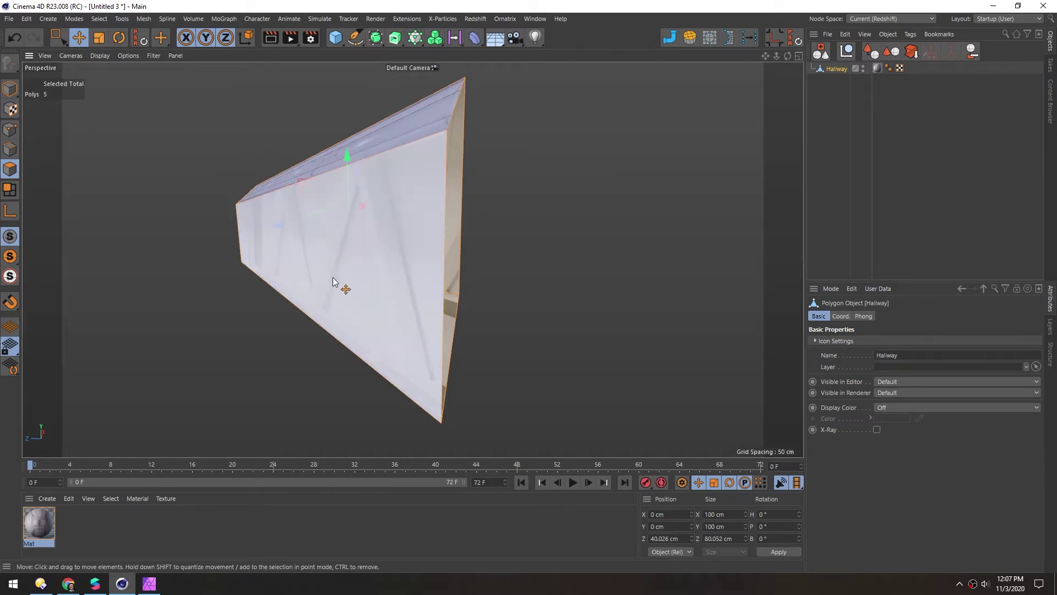
left_click_drag(270, 178, 163, 204, "alt")
middle_click_drag(338, 271, 389, 283, "alt")
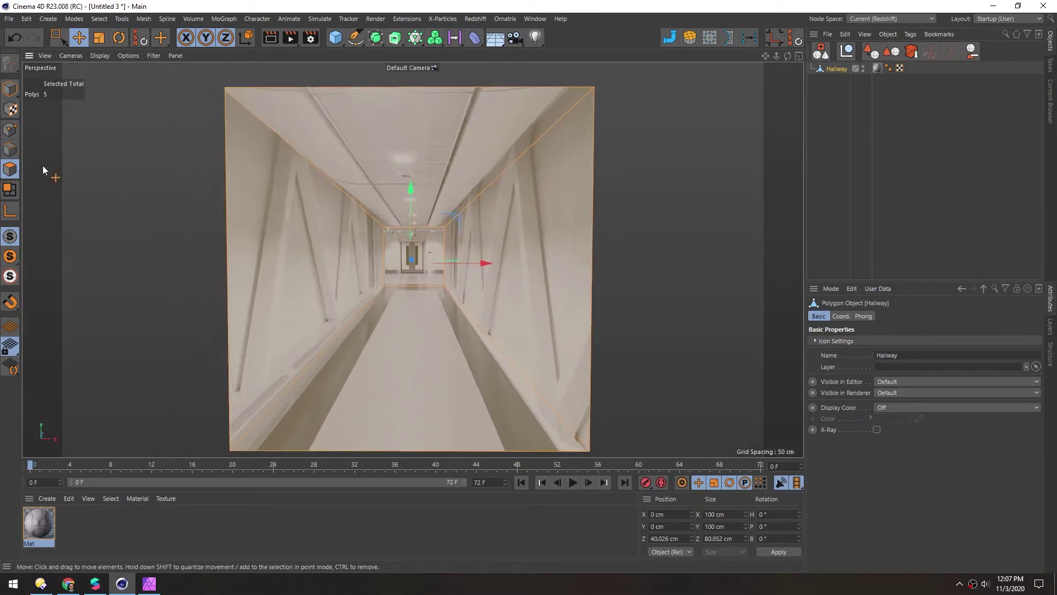
Export the selected Hallway object as FBX with Selection Only and Normals enabled, and save it.
left_click(10, 91)
left_click(827, 34)
mouse_move(859, 73)
left_click(987, 92)
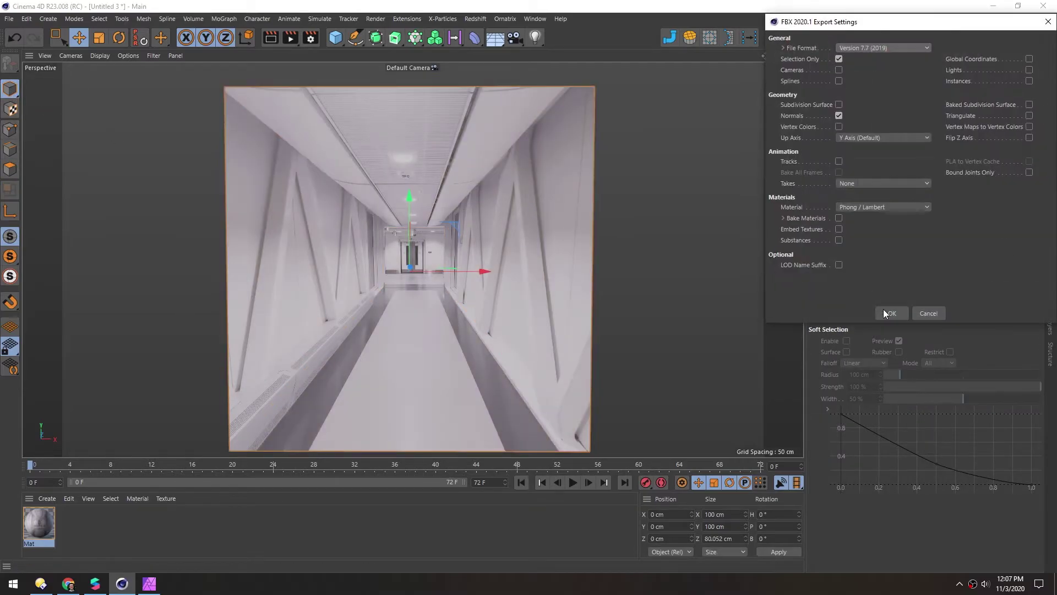
left_click(883, 309)
left_click(344, 529)
key("Return")
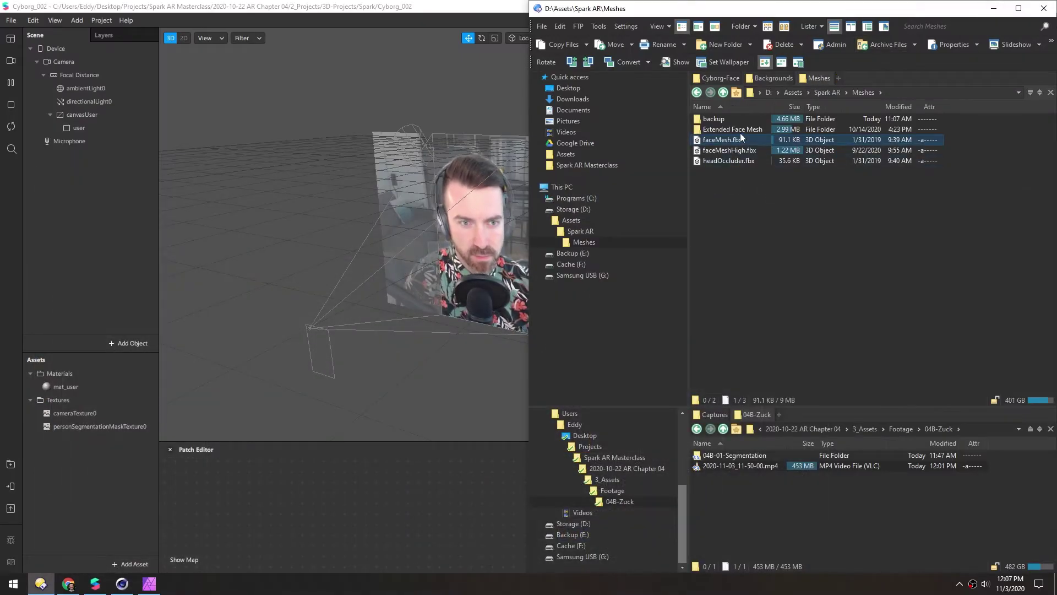
Import Hallway_002.fbx from the Cyborg-Face folder and inspect its tex_backgroundHallway002 texture.
left_click(774, 78)
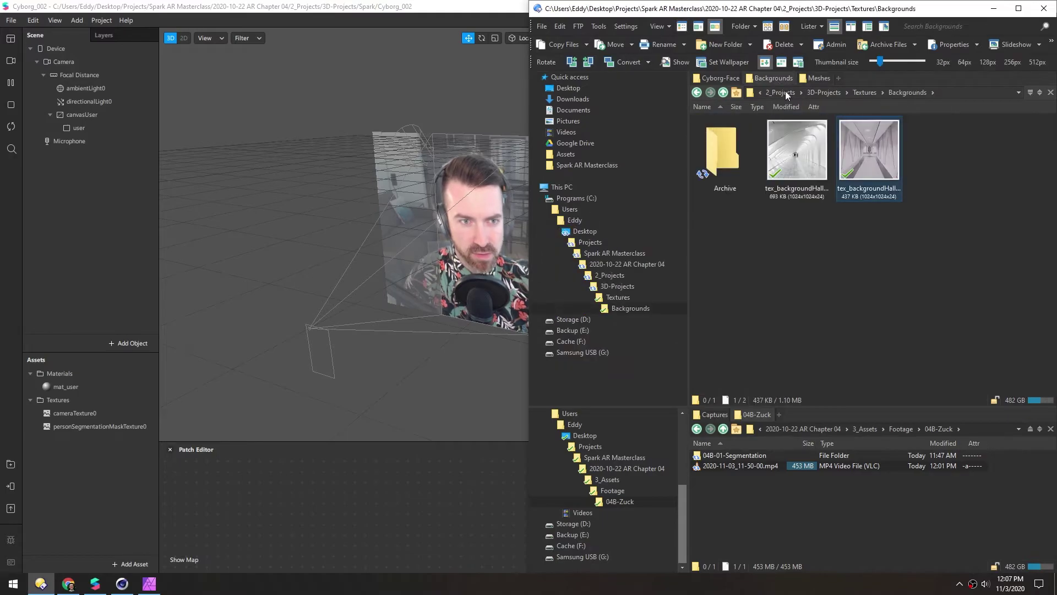
left_click(718, 78)
left_click_drag(998, 215, 96, 474)
left_click(30, 373)
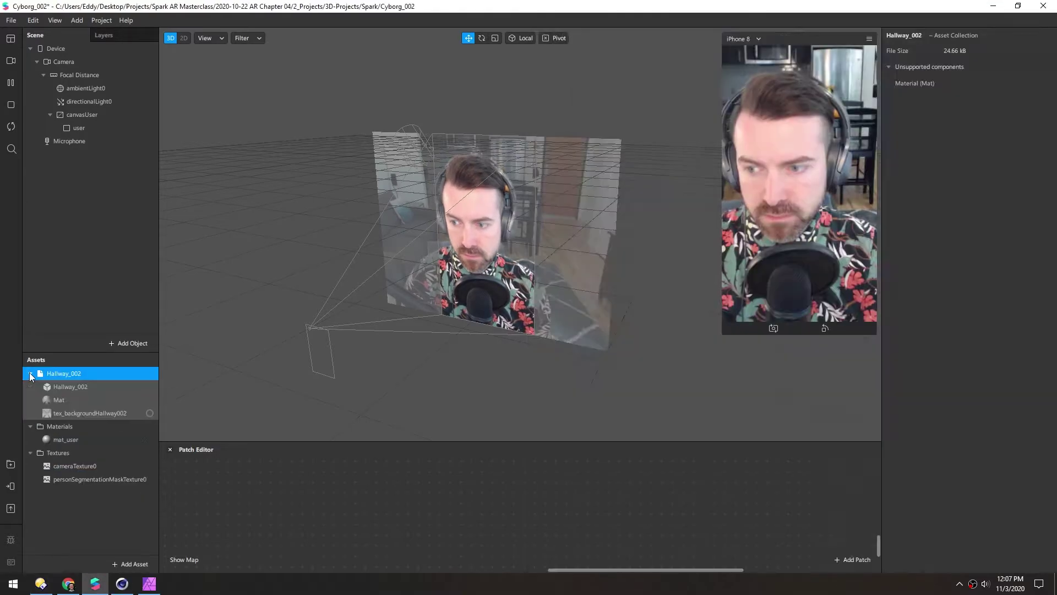
left_click(72, 414)
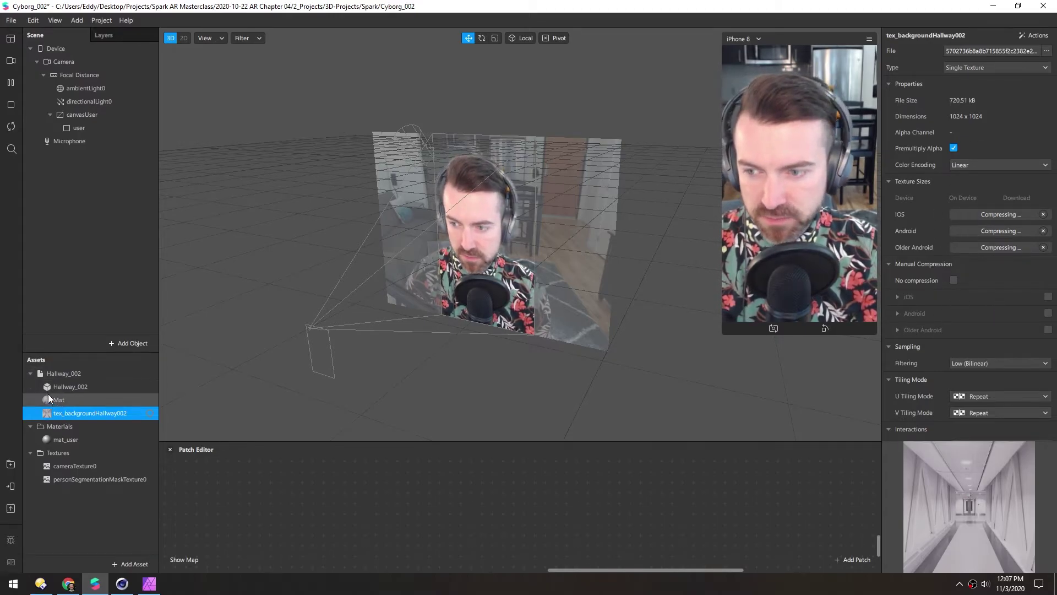
Add the Hallway_002 mesh to the scene and expand it to show its Hallway child.
left_click_drag(47, 385, 69, 208)
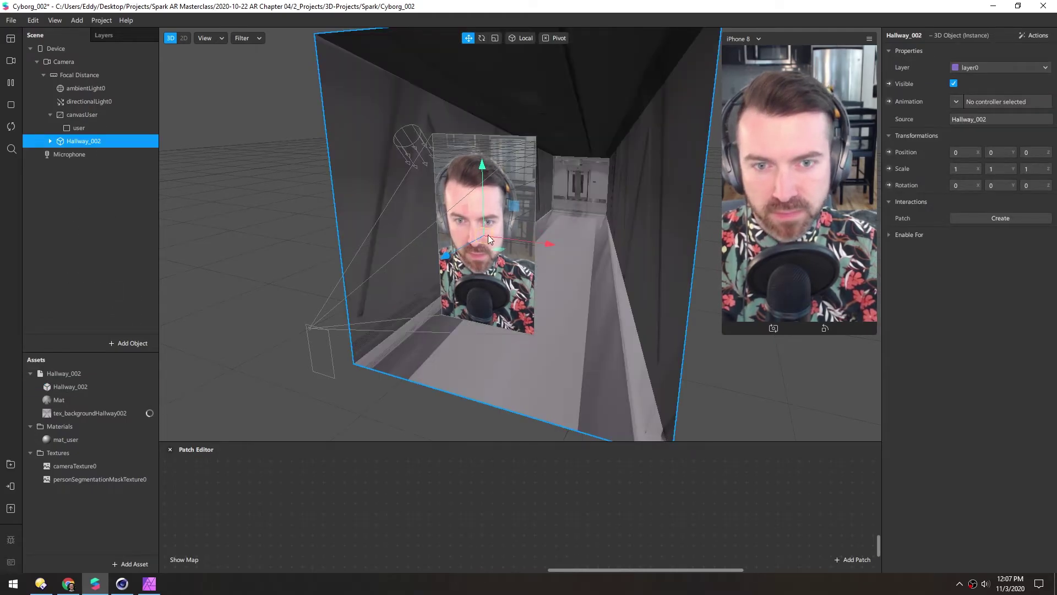
left_click_drag(488, 234, 592, 188, "alt")
right_click_drag(593, 189, 558, 181)
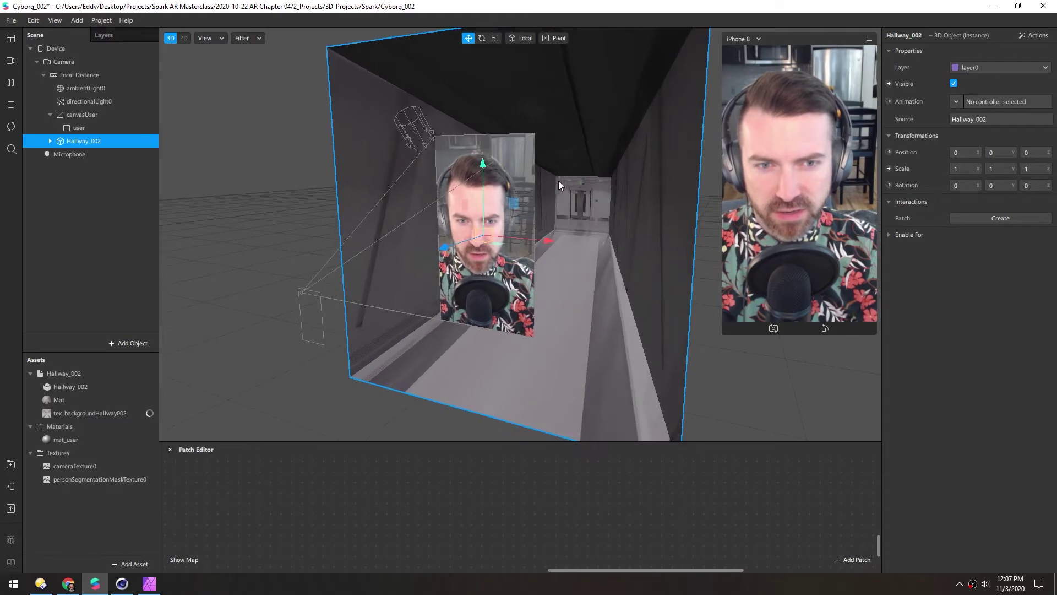
left_click(49, 141)
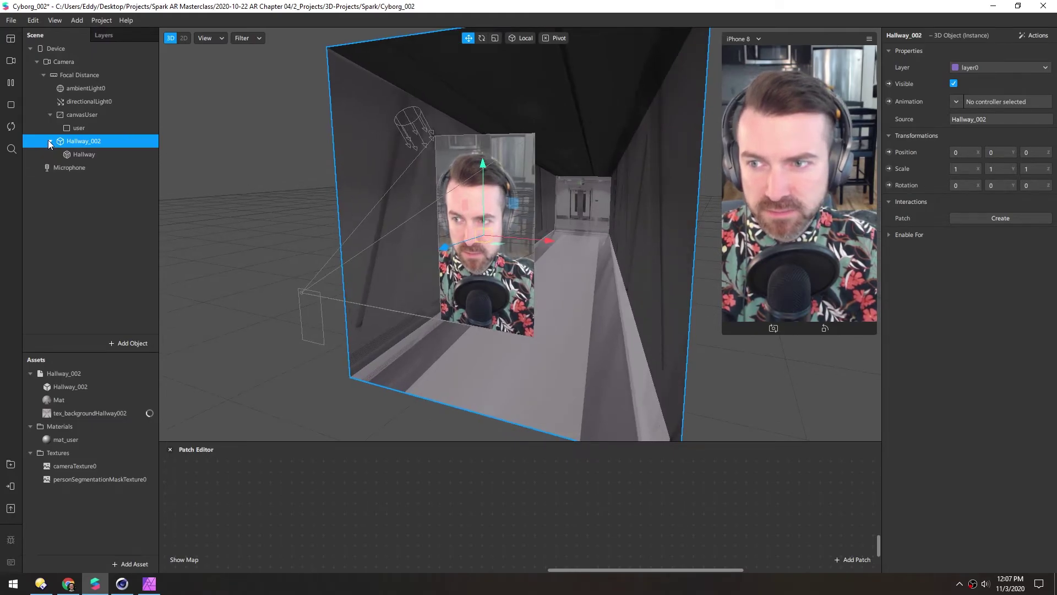
Set the Mat material to Flat shading with a white diffuse colour.
left_click(47, 400)
left_click(955, 53)
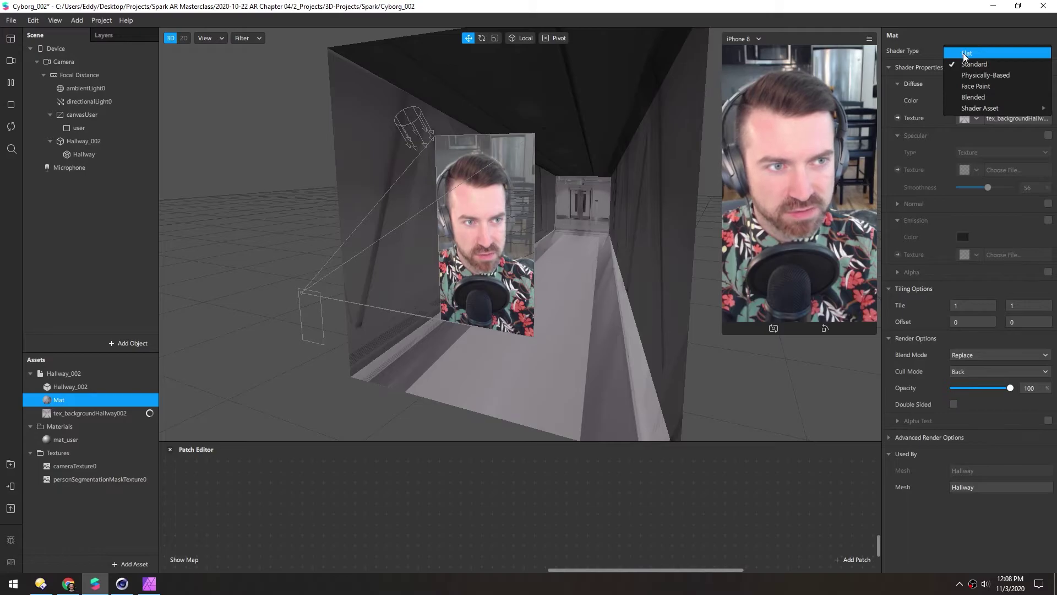
left_click(963, 52)
left_click_drag(512, 191, 487, 206, "alt")
left_click(963, 100)
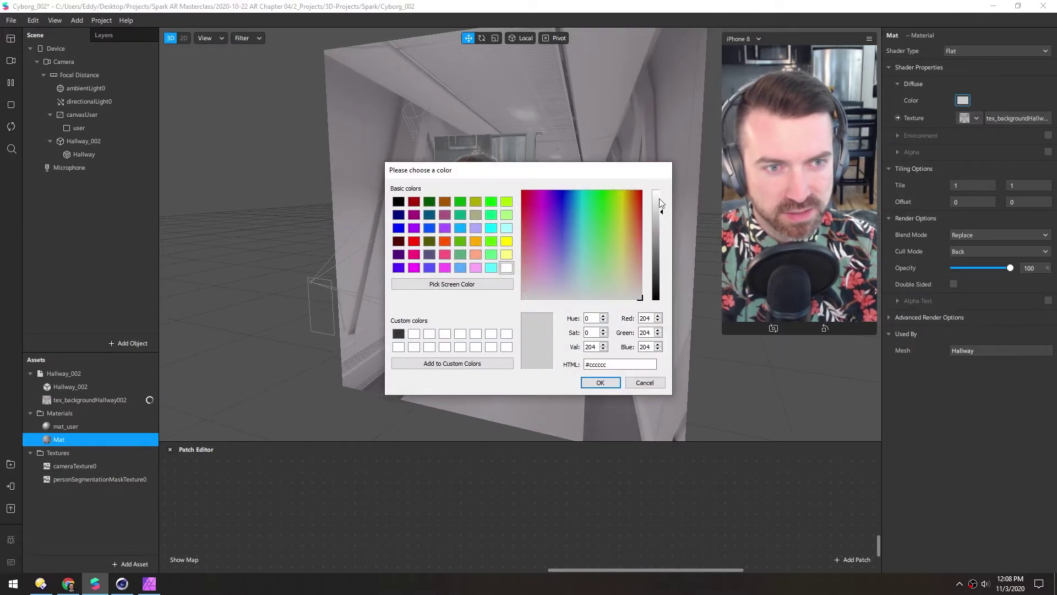
left_click(602, 383)
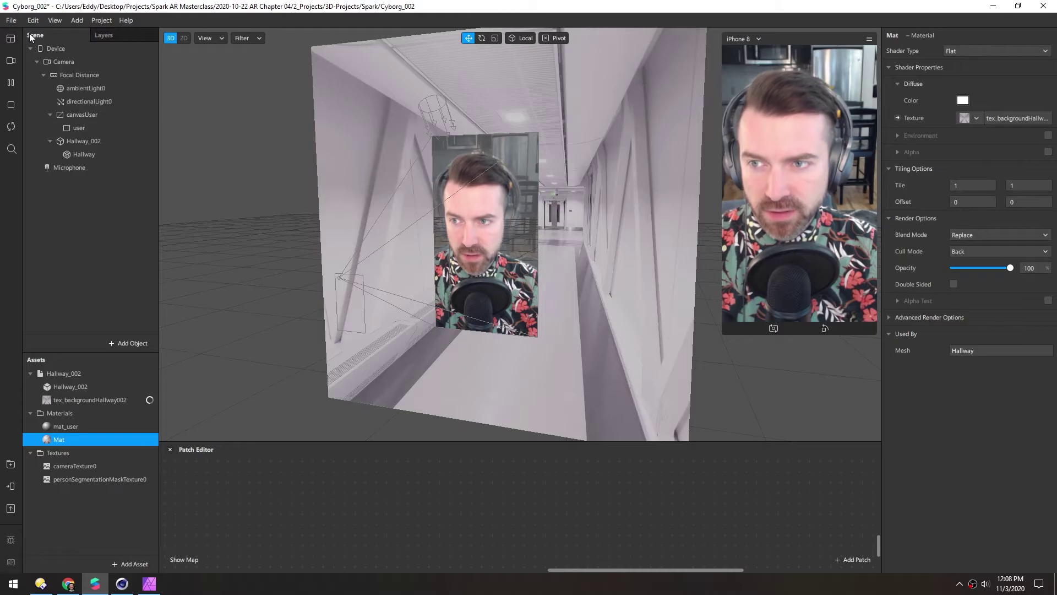
Move Hallway_002 above canvasUser in the Scene panel order.
left_click_drag(62, 141, 61, 113)
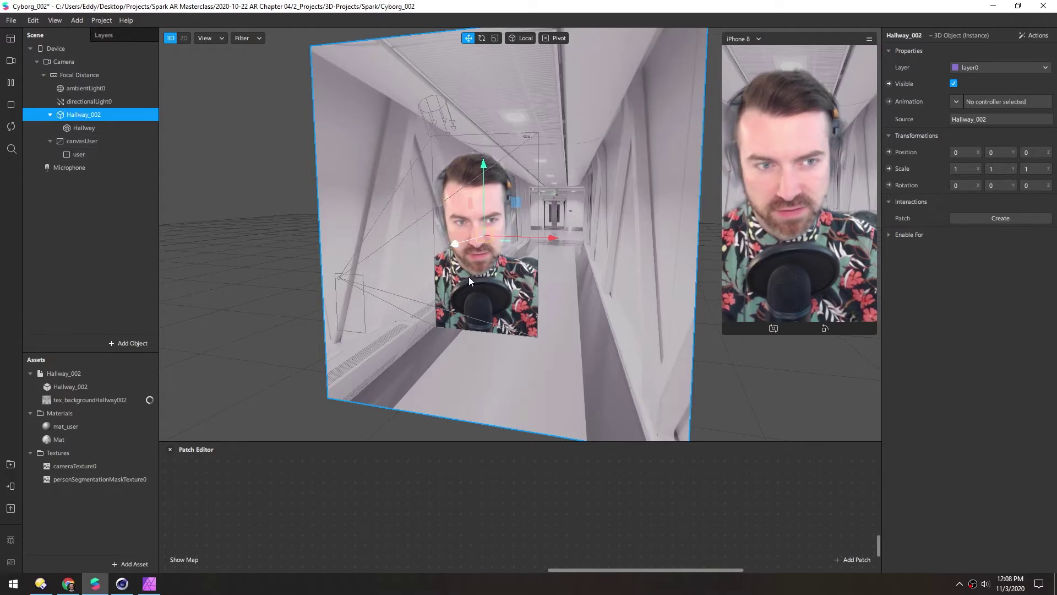
scroll(483, 253, "down", 6)
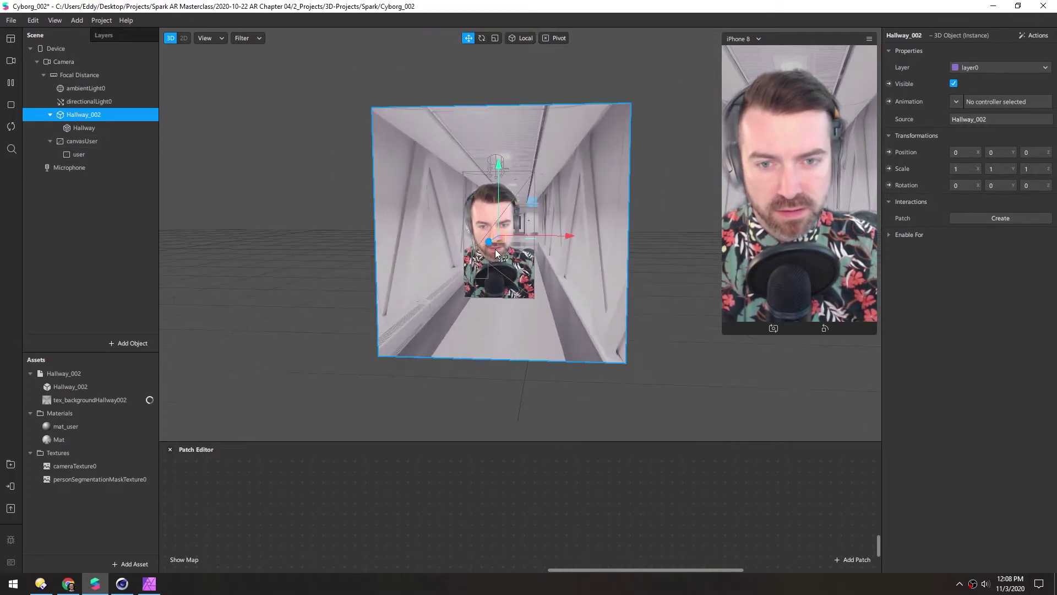
left_click_drag(411, 240, 630, 275, "alt")
mouse_move(476, 277)
left_mouse_down()
mouse_move(451, 259)
mouse_move(492, 266)
left_mouse_up()
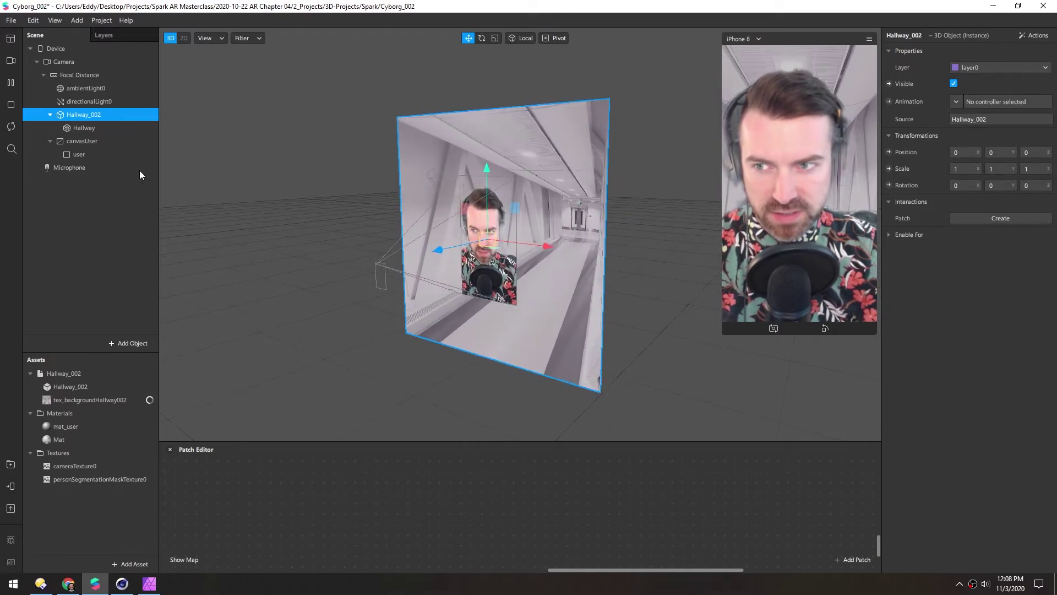
Try squashing the Hallway mesh in depth, undo it, and enlarge the Patch Editor.
left_click(66, 128)
key("r")
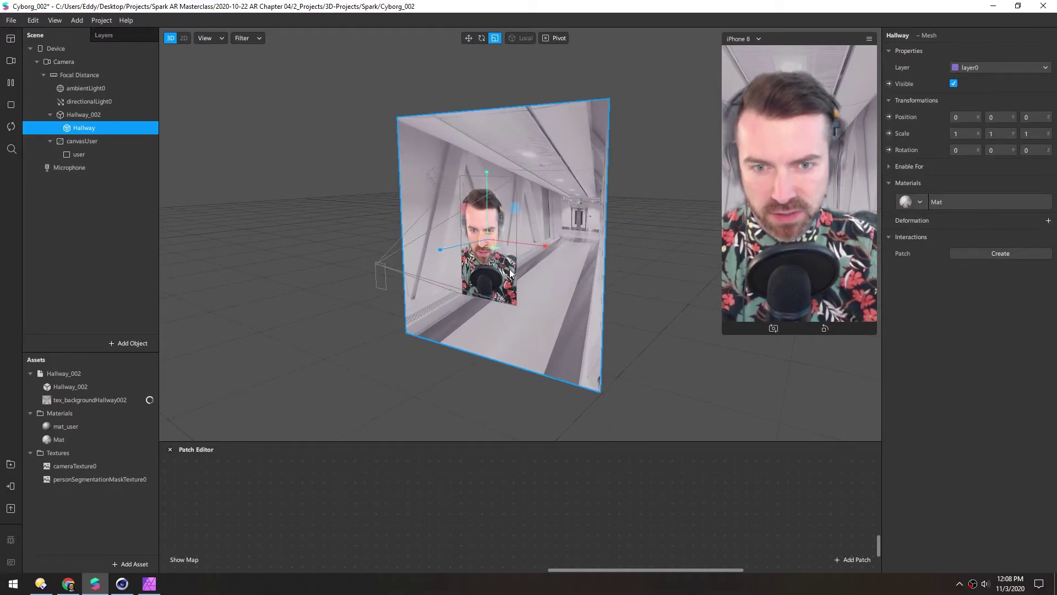
left_click_drag(405, 225, 474, 237)
key("ctrl+z")
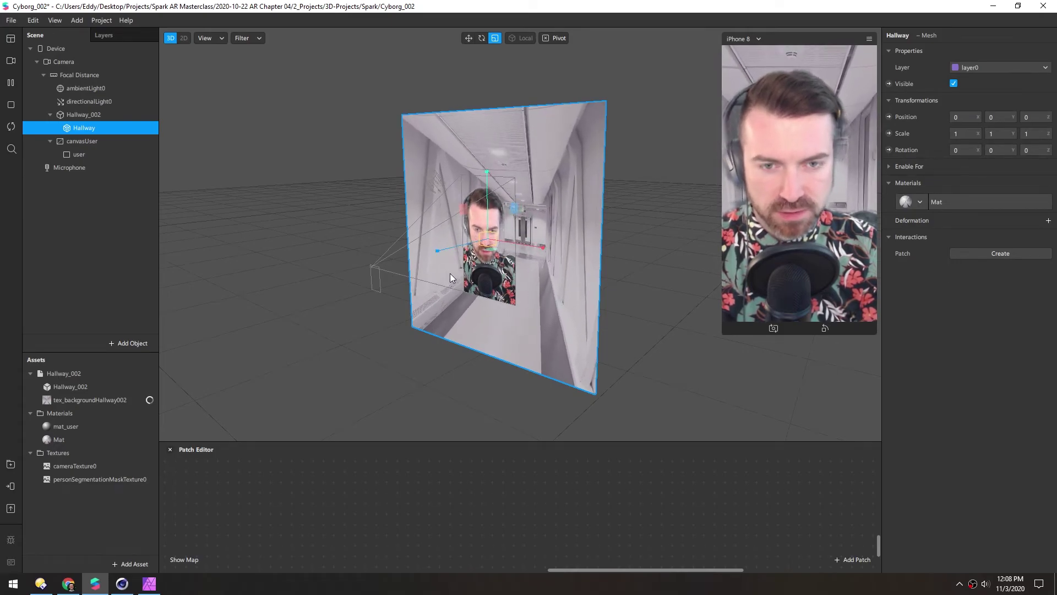
left_click_drag(451, 273, 570, 249, "alt")
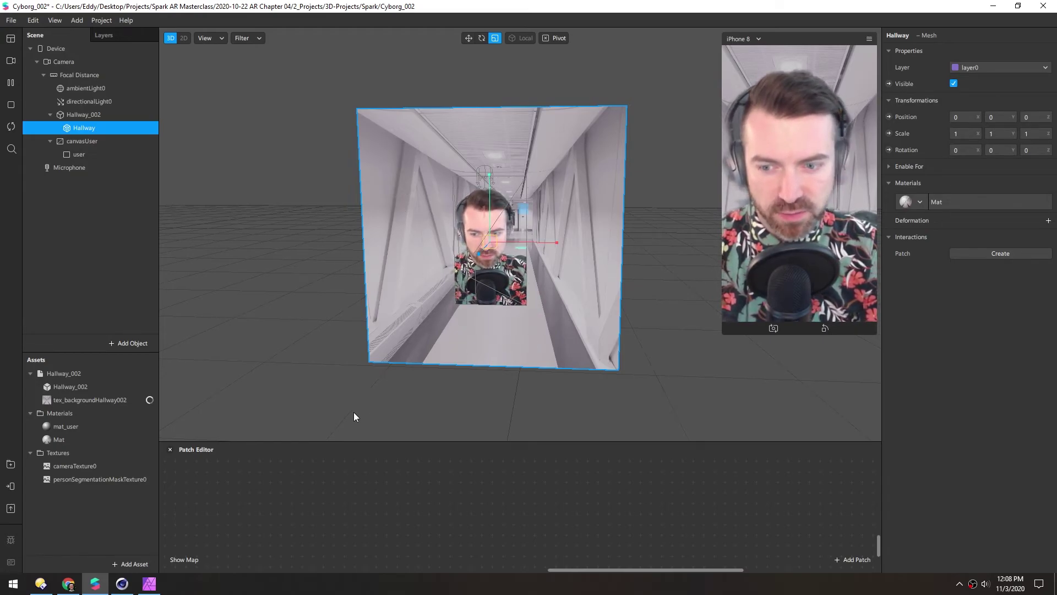
left_click_drag(352, 442, 356, 390)
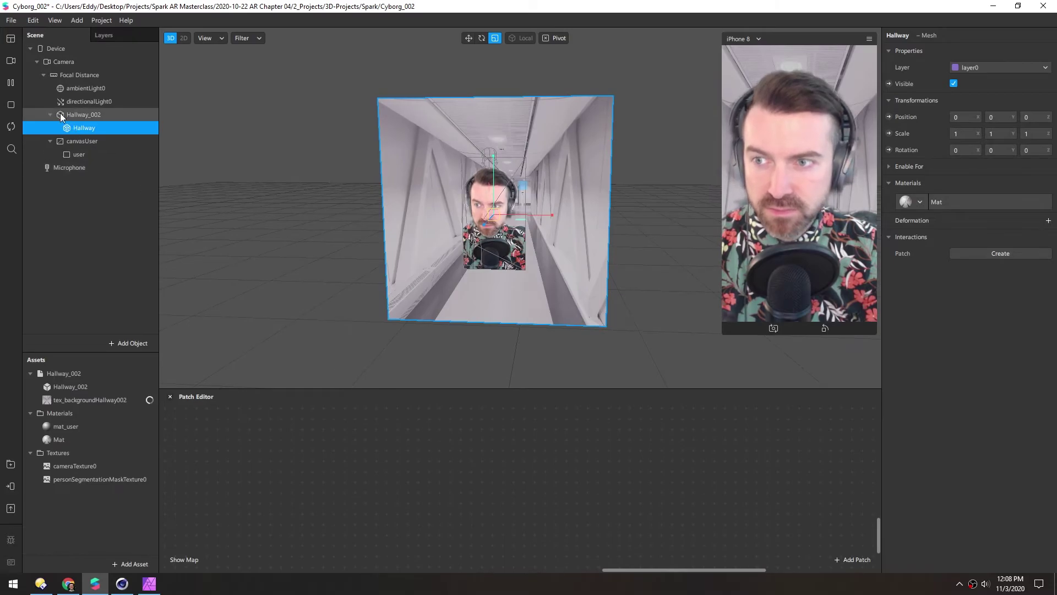
Create a 3D Position patch for Hallway_002 in the Patch Editor.
left_click(60, 114)
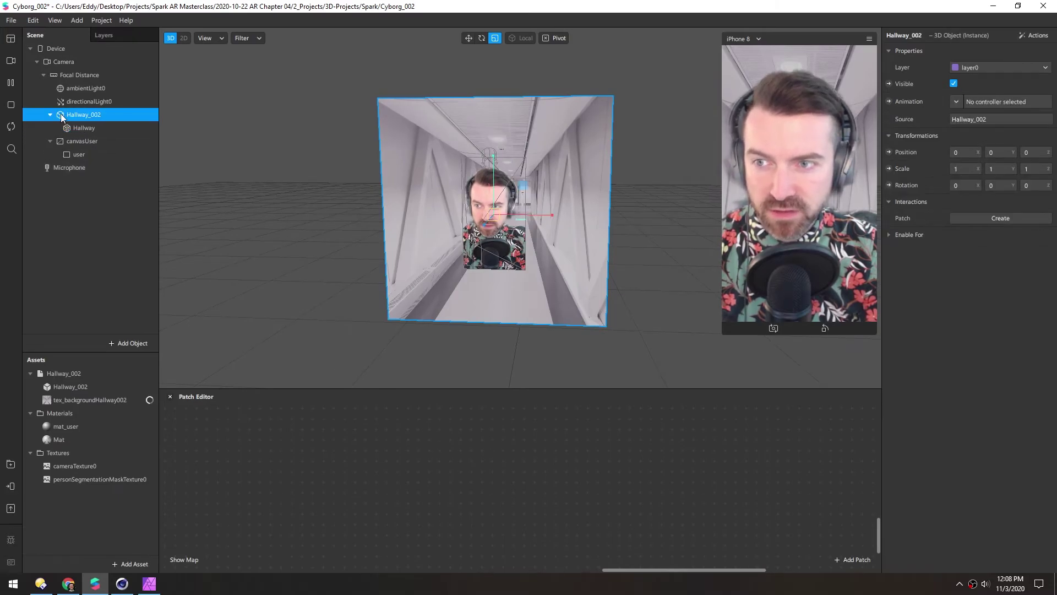
left_click(888, 152)
left_click_drag(561, 488, 647, 461)
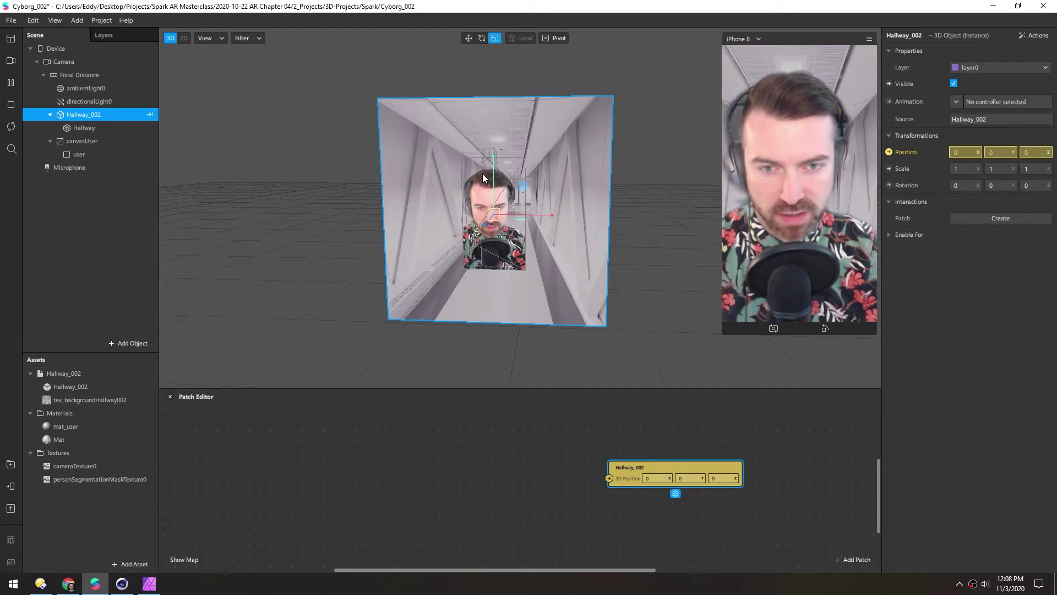
Add a face tracker to the scene and drag faceTracker0 into the Patch Editor.
right_click(87, 189)
mouse_move(134, 199)
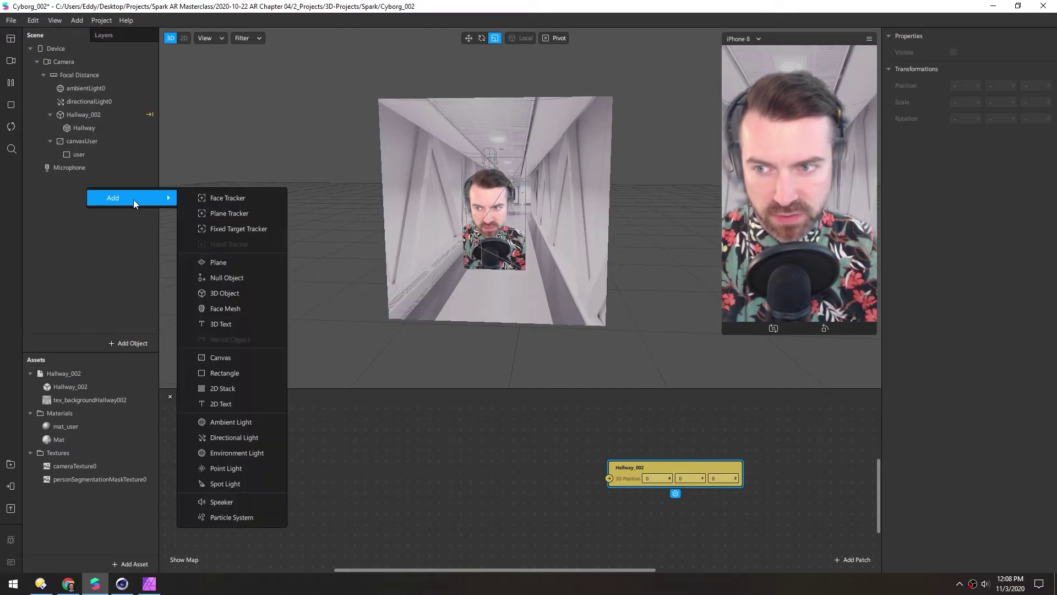
left_click(204, 199)
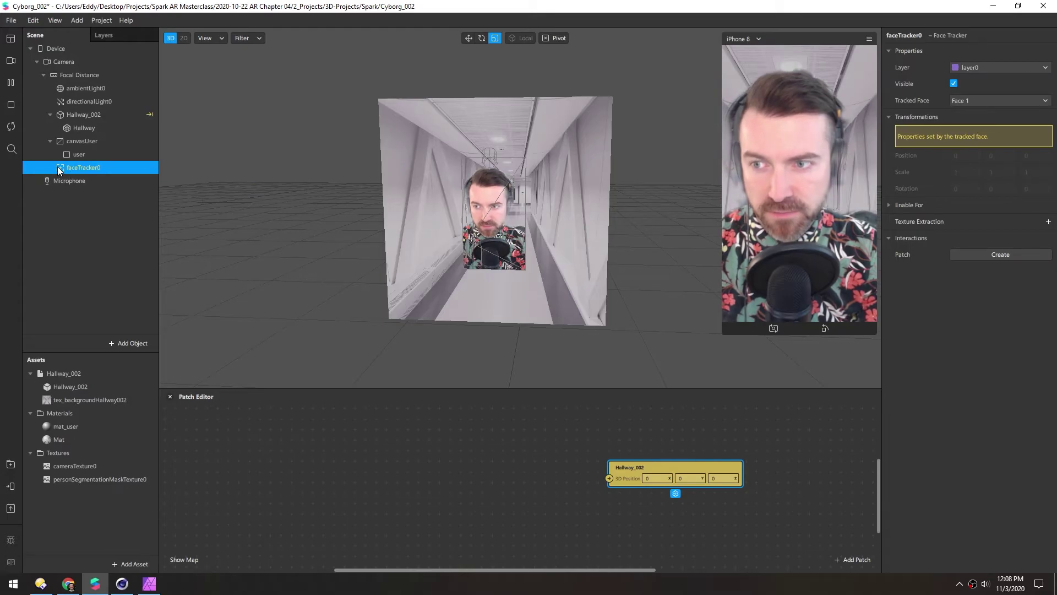
left_click_drag(62, 168, 212, 463)
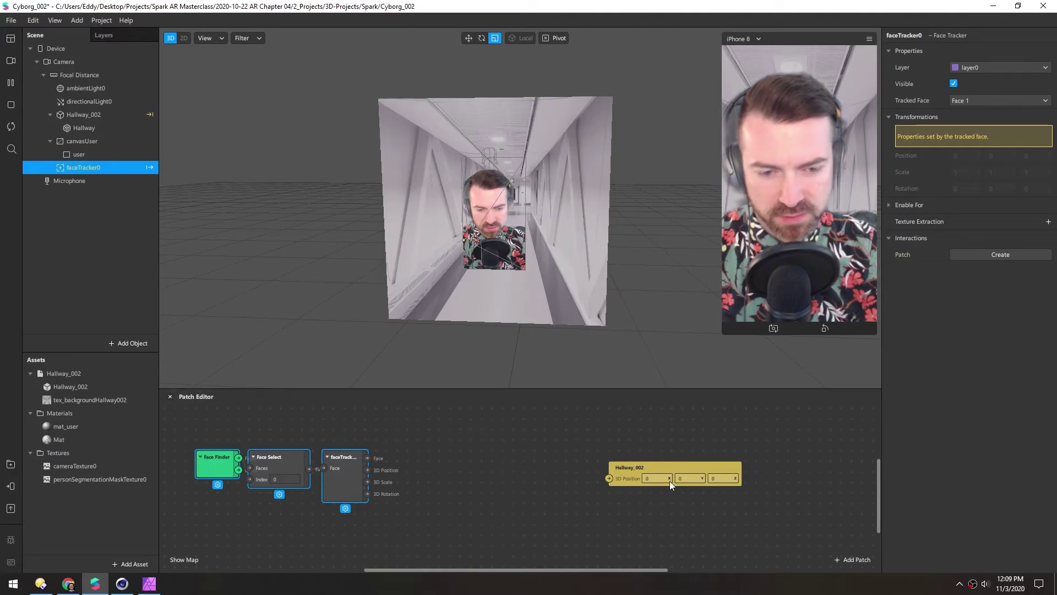
Add an Unpack patch fed by the face tracker's 3D Position output.
left_click_drag(655, 472, 718, 472)
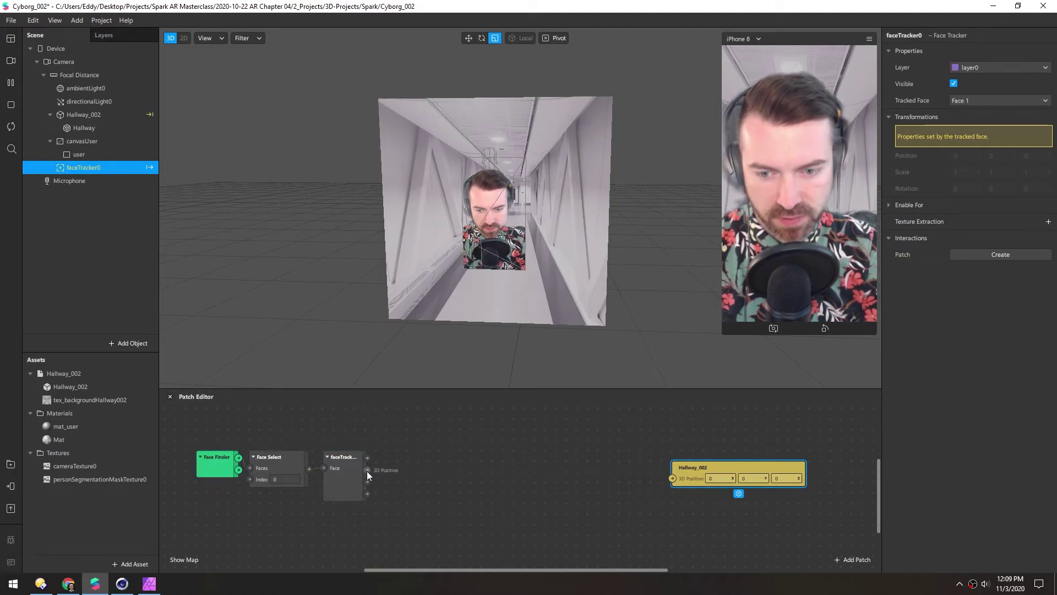
left_click_drag(365, 471, 423, 487)
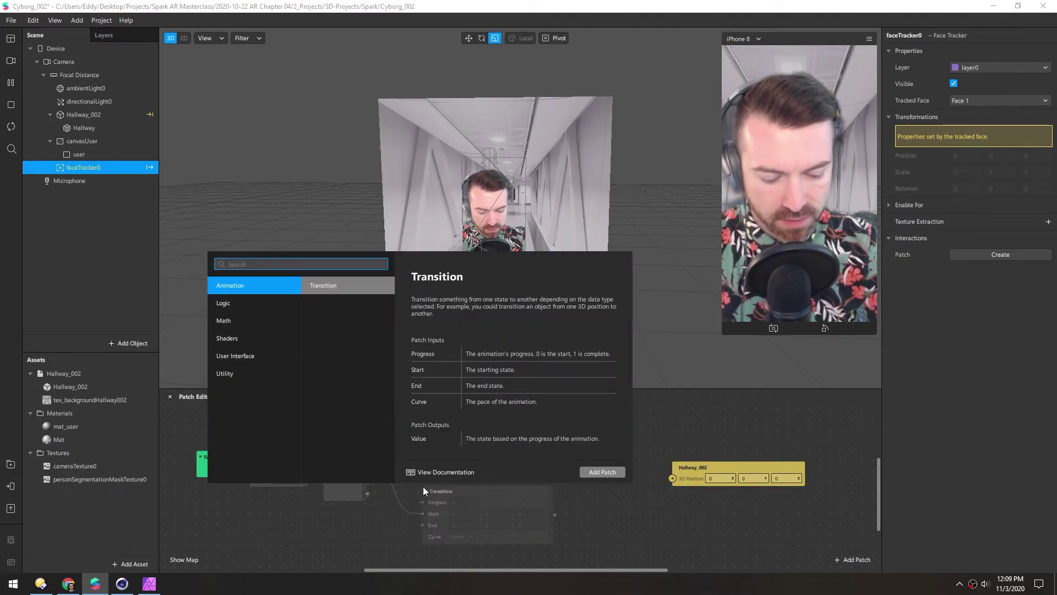
type("un")
key("Down")
key("Return")
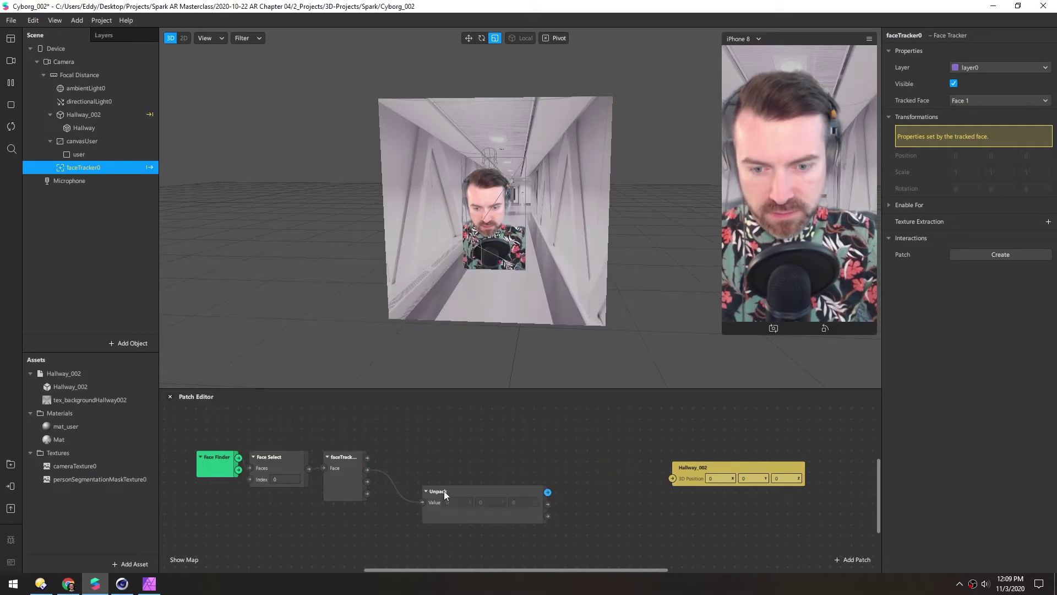
left_click_drag(444, 491, 404, 450)
Smooth Unpack's X, Y and Z through three Exponential Smoothing patches with damping 200.
left_click_drag(512, 457, 540, 441)
type("exp")
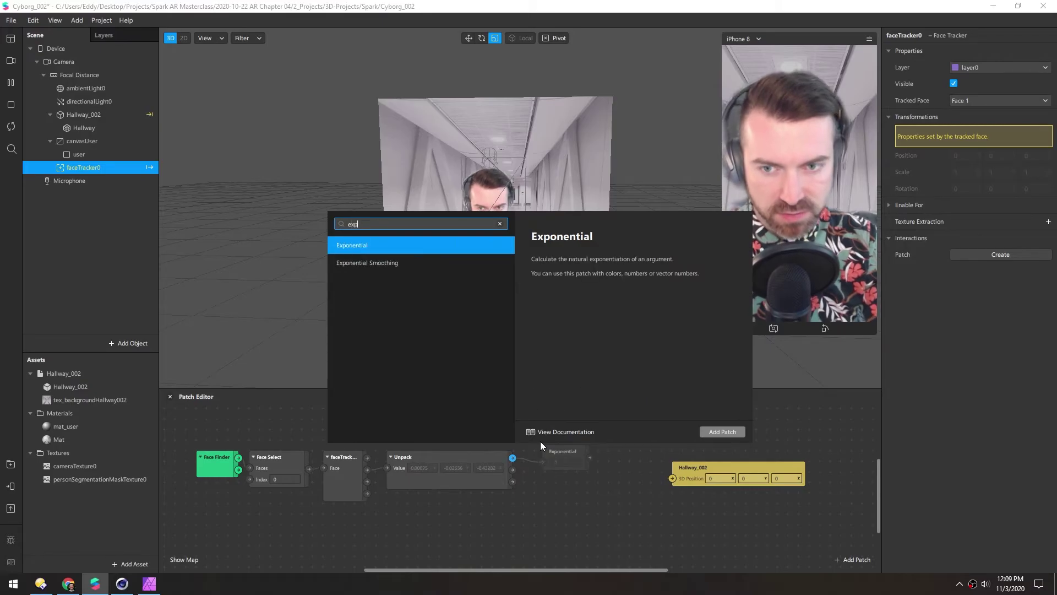
key("Down")
key("Return")
key("ctrl+d")
left_click_drag(576, 452, 553, 533)
key("ctrl+d")
left_click_drag(512, 471, 545, 541)
Recombine the three smoothed values with a Pack patch.
left_click_drag(699, 467, 741, 456)
middle_click_drag(494, 509, 317, 500)
left_click_drag(568, 445, 632, 446)
left_click_drag(442, 450, 481, 516)
type("pack")
key("Return")
left_click_drag(505, 477, 534, 479)
Divide the packed position by 2 and wire it into Hallway_002's 3D Position.
type("div")
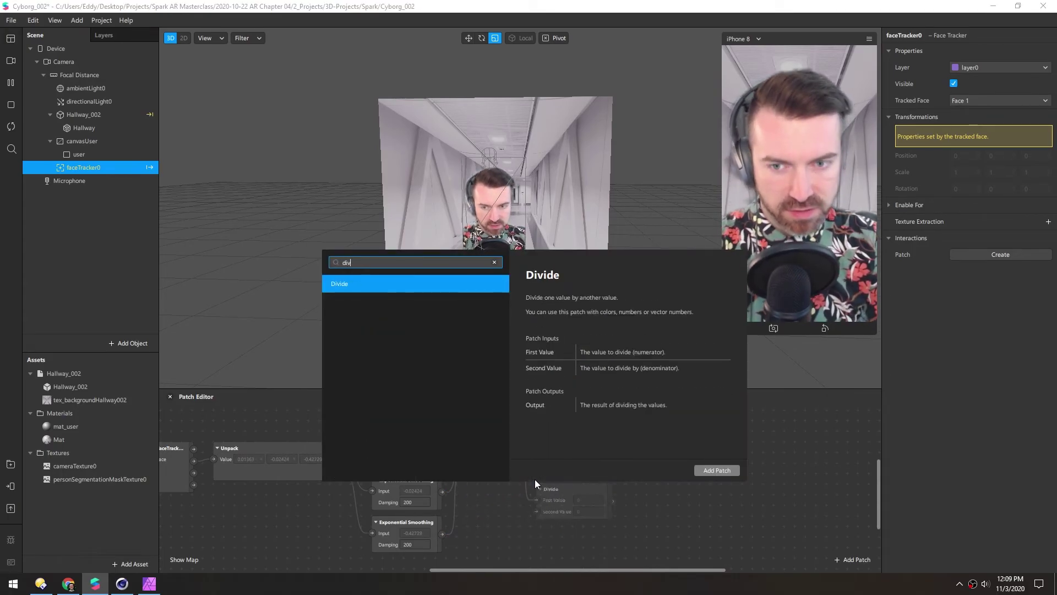
key("Return")
left_click_drag(607, 452, 660, 455)
left_click_drag(557, 483, 549, 435)
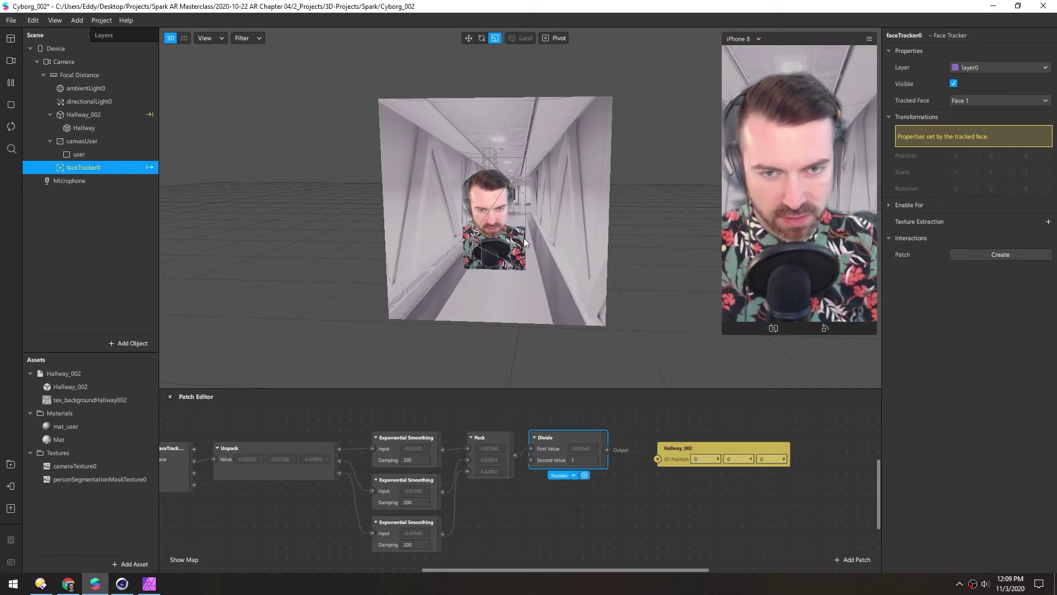
left_click(582, 460)
type("2")
left_click_drag(607, 449, 645, 435)
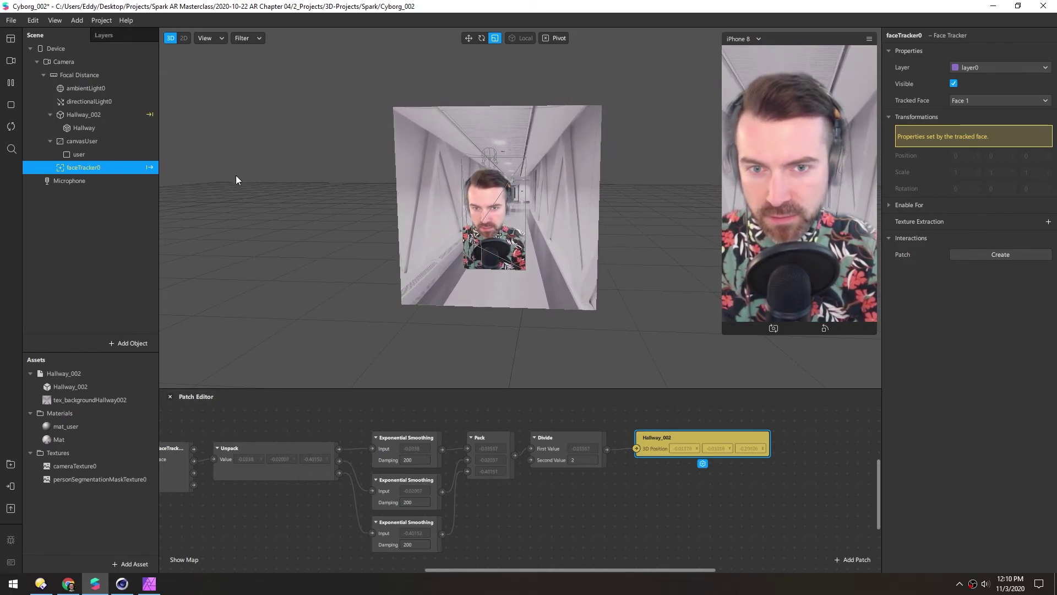
Nest Hallway_002 directly under Camera, outside Focal Distance.
scroll(236, 175, "down", 3)
left_click_drag(317, 205, 508, 151, "alt")
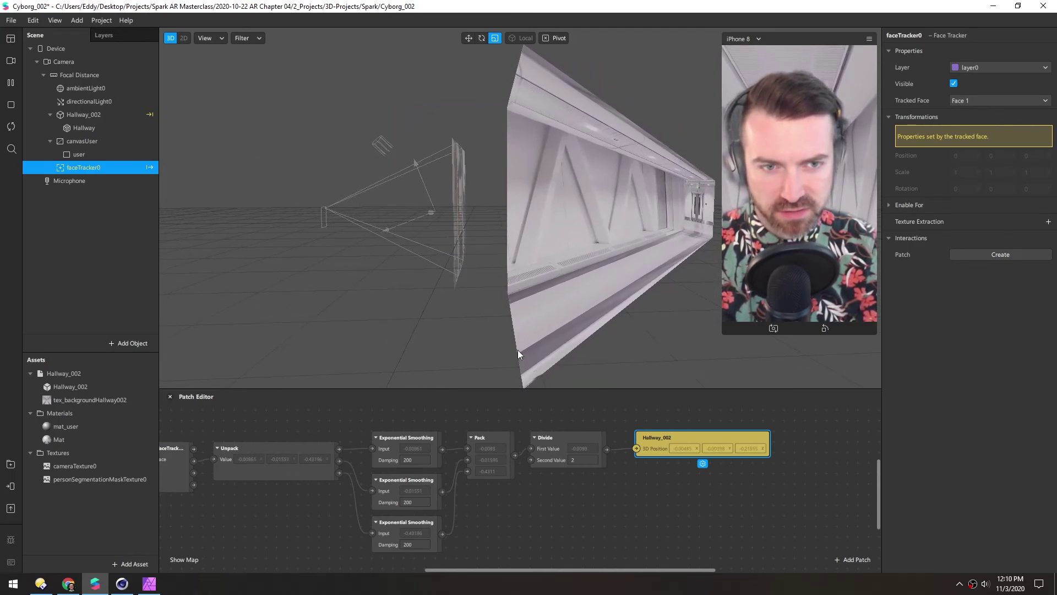
scroll(447, 266, "down", 3)
left_click(61, 116)
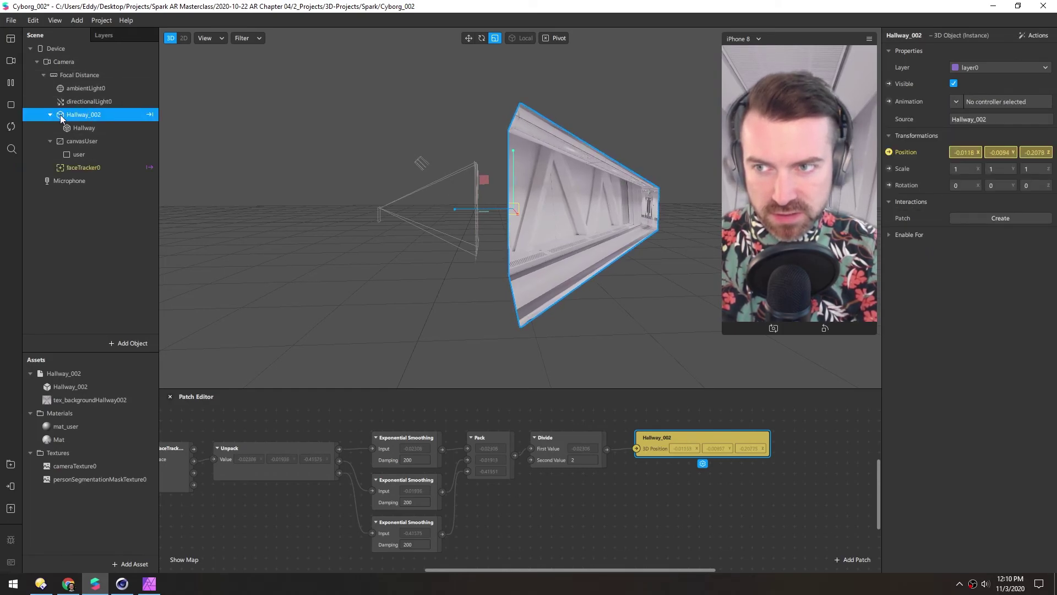
left_click_drag(60, 114, 62, 67)
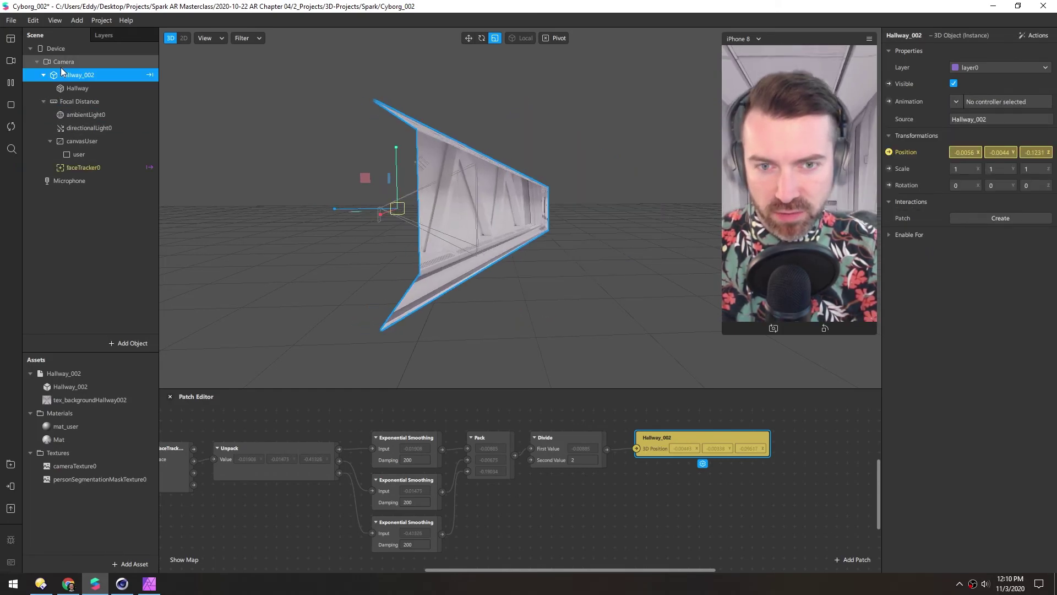
Push the Hallway mesh further back from the camera along its Z axis.
scroll(428, 207, "up", 3)
left_click_drag(482, 197, 358, 214, "alt")
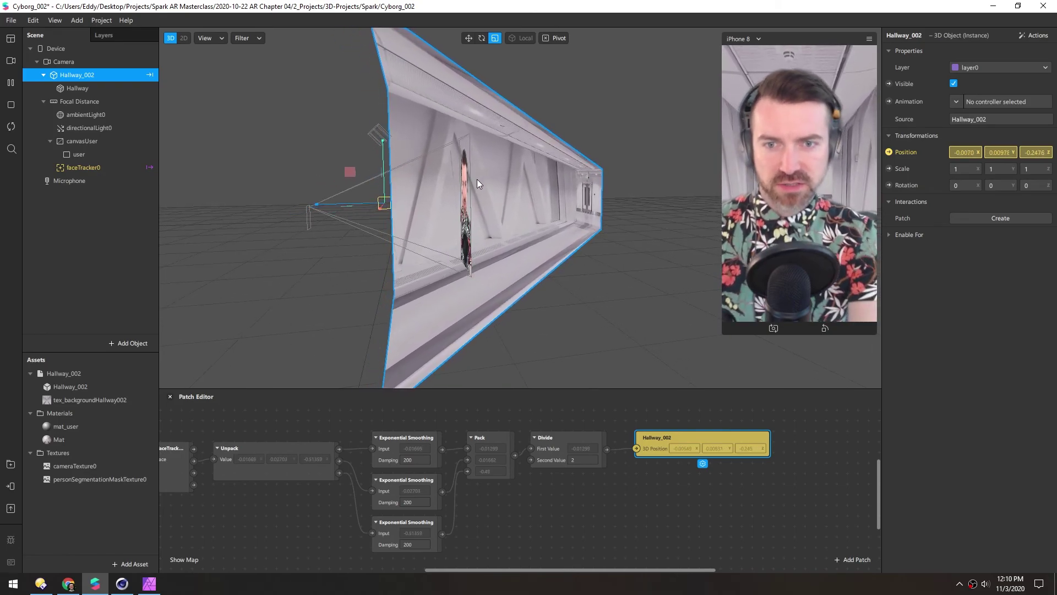
left_click(64, 88)
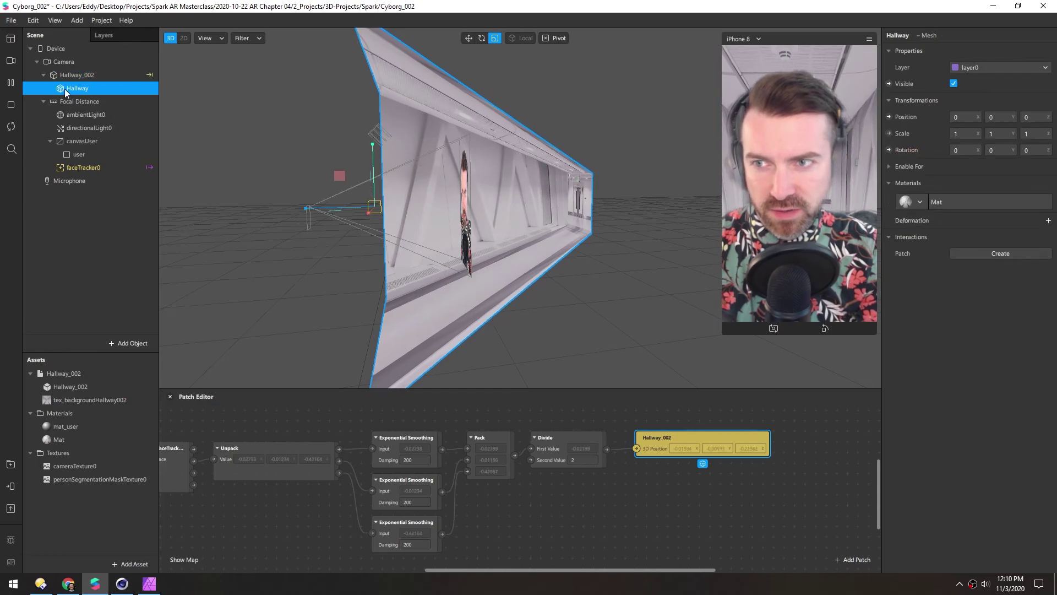
key("w")
left_click_drag(300, 208, 354, 201)
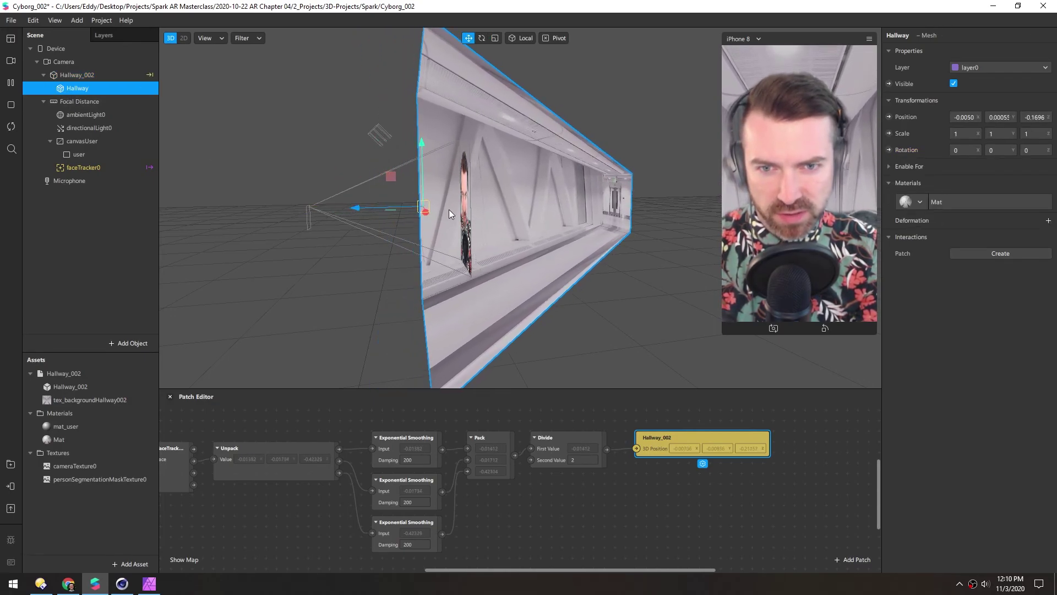
left_click_drag(448, 209, 605, 207, "alt")
Scale the Hallway mesh down uniformly to about 0.607.
key("r")
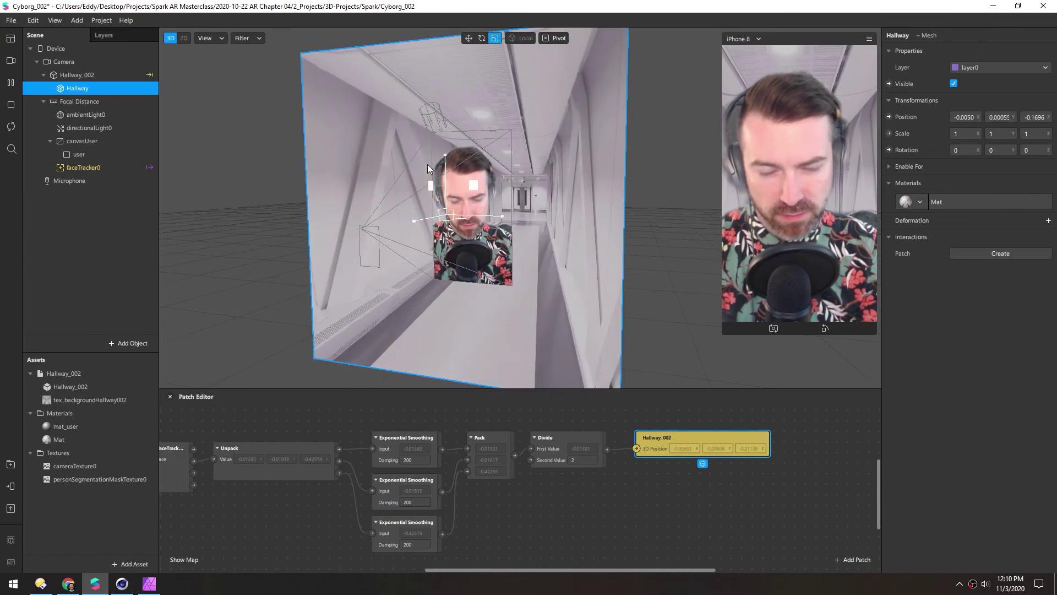
left_click_drag(446, 217, 346, 220)
left_click_drag(406, 208, 427, 266, "alt")
scroll(429, 275, "up", 4)
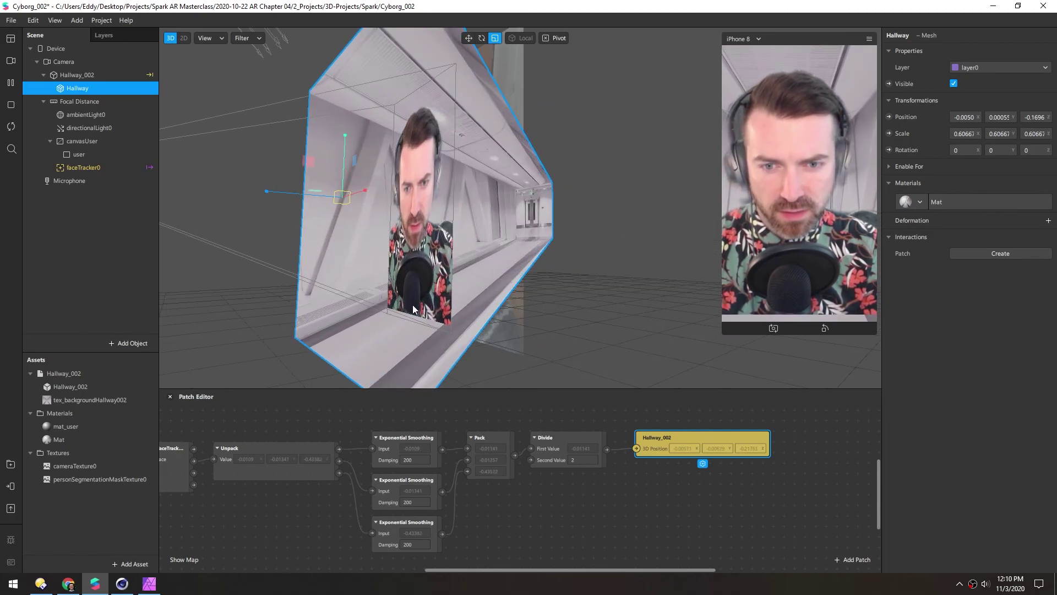
left_click_drag(440, 314, 468, 264, "alt")
right_click_drag(468, 264, 408, 175)
key("w")
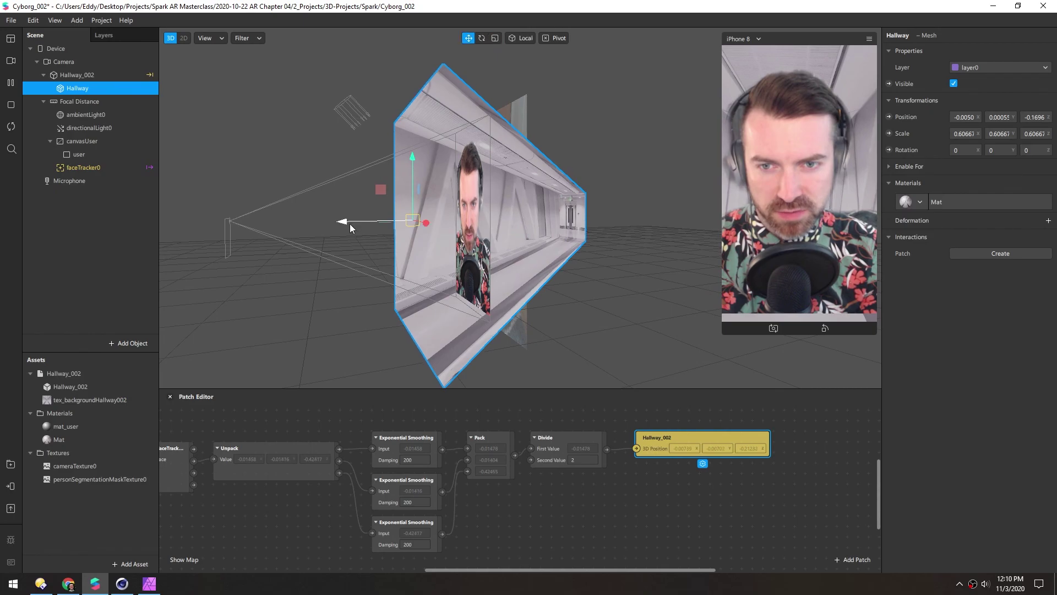